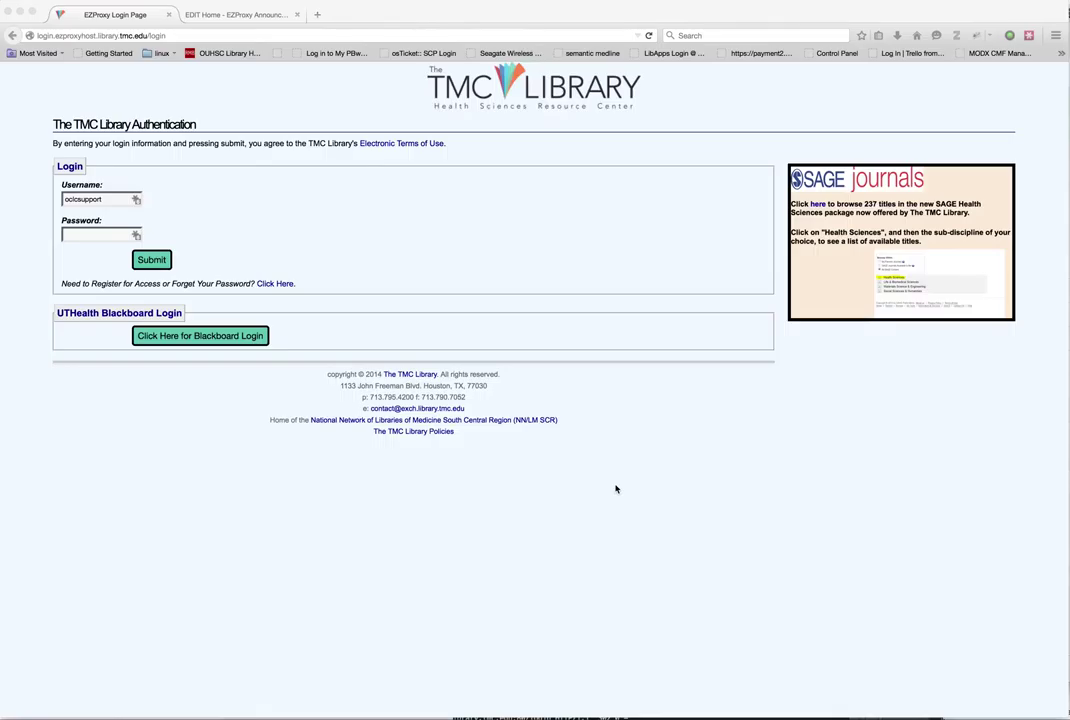
- Cut all of the SAGE journals HTML out of the Announcements box's source
click(226, 18)
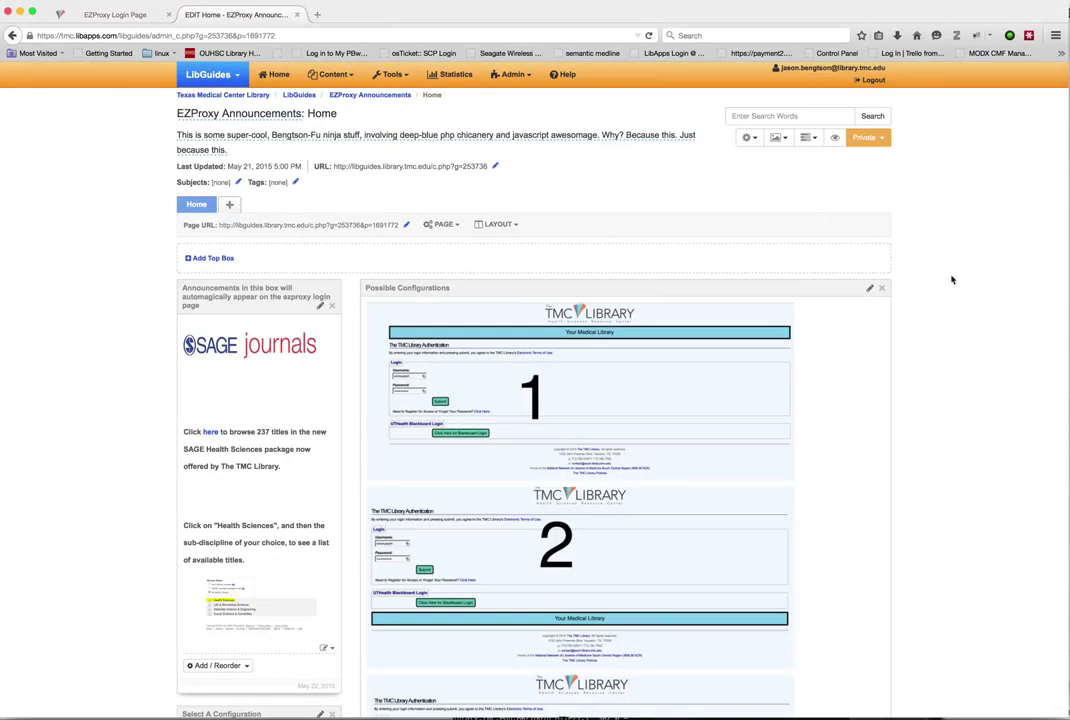
scroll(952, 280, down, 3)
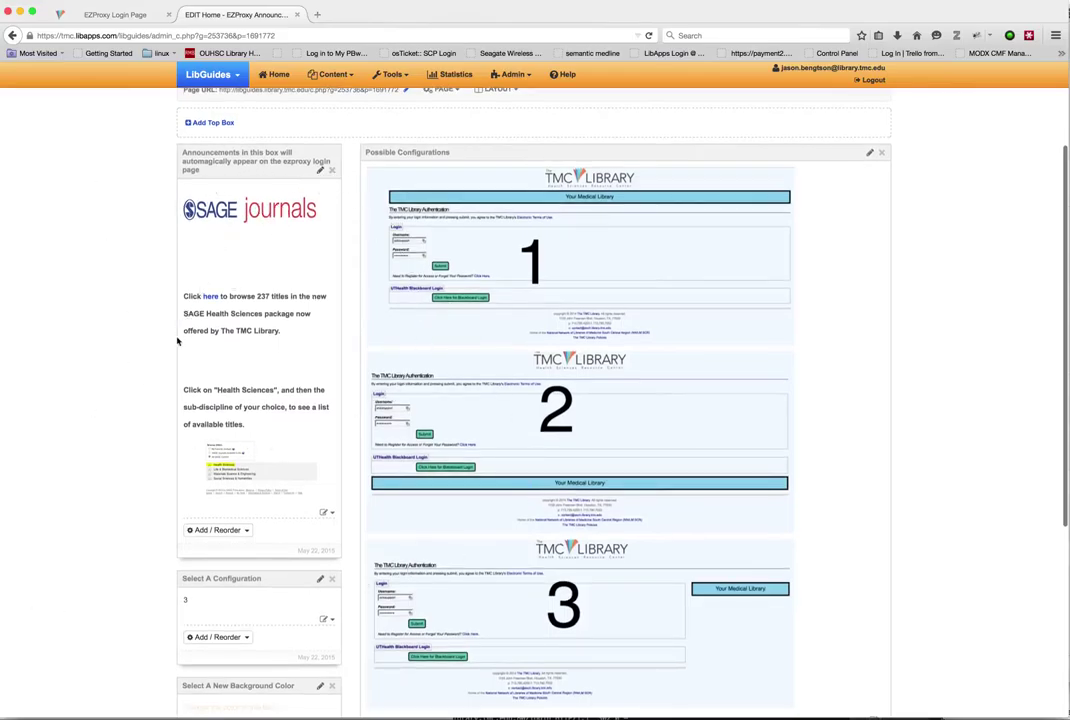
click(325, 517)
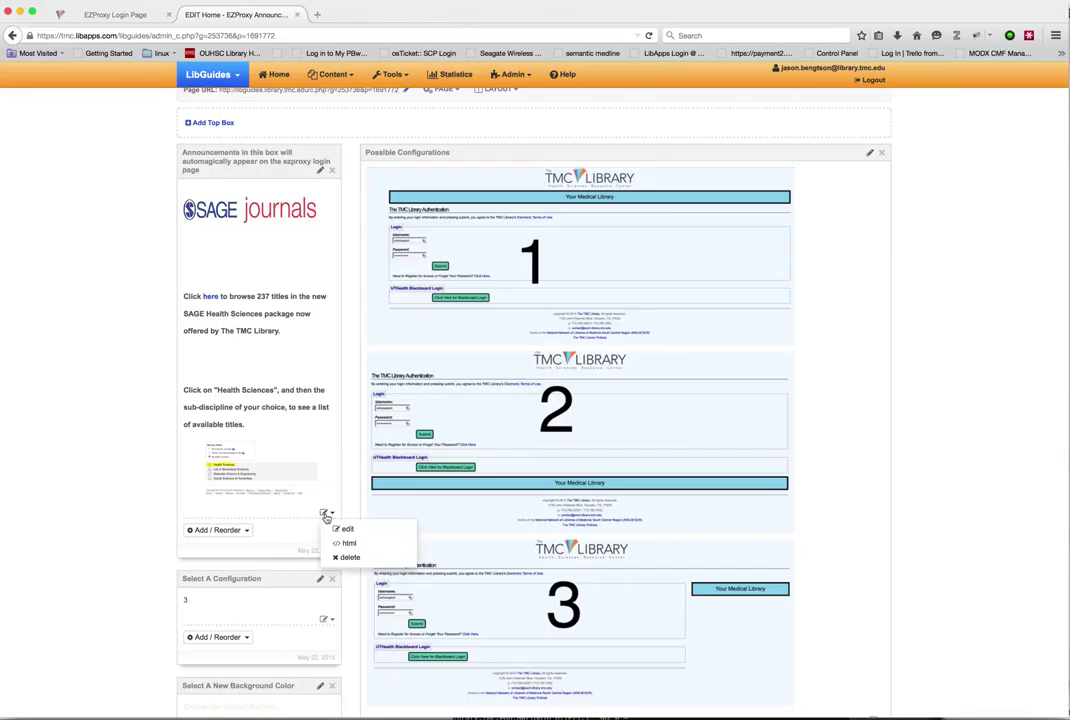
click(378, 550)
scroll(390, 358, up, 3)
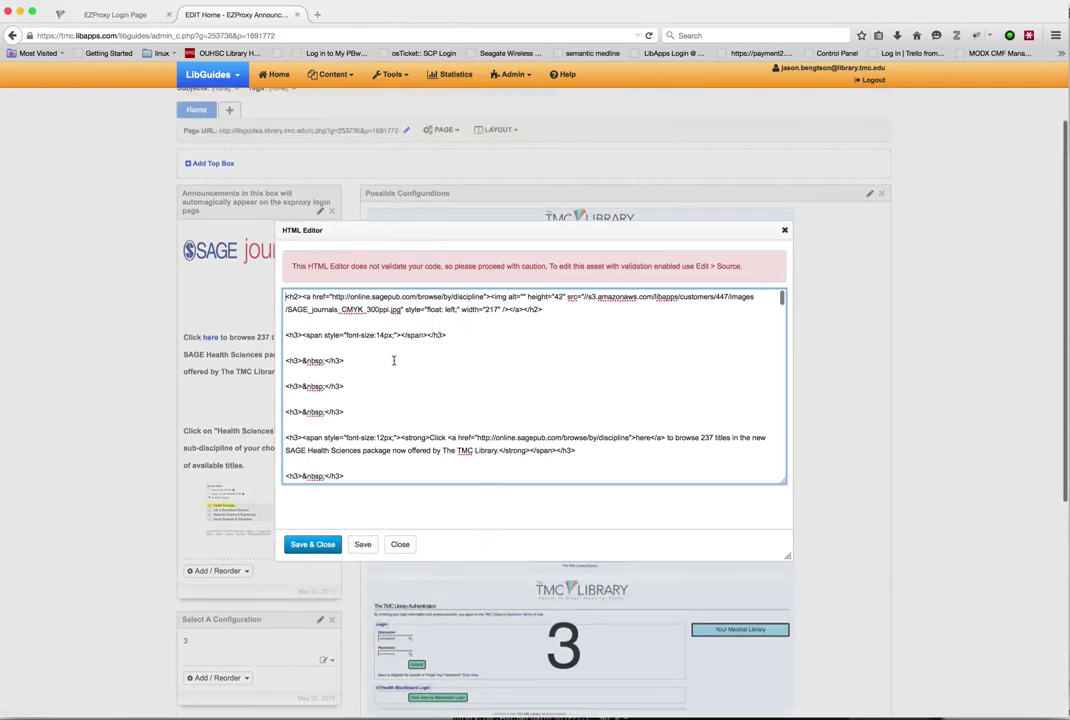
drag(288, 298, 481, 494)
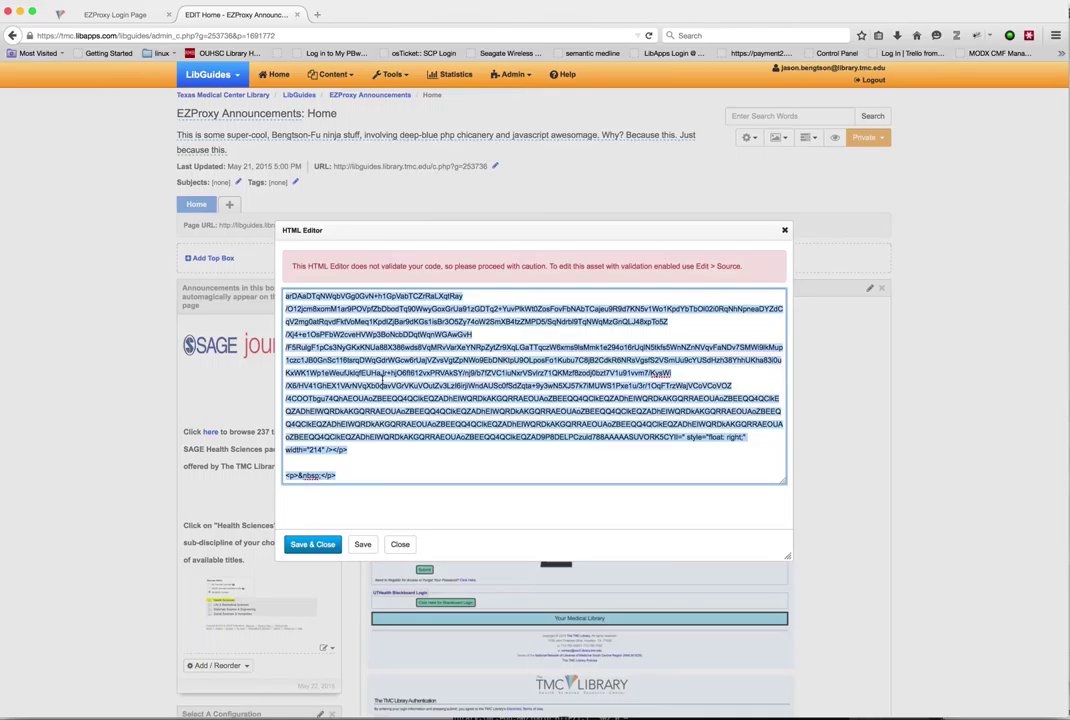
right_click(383, 381)
click(402, 407)
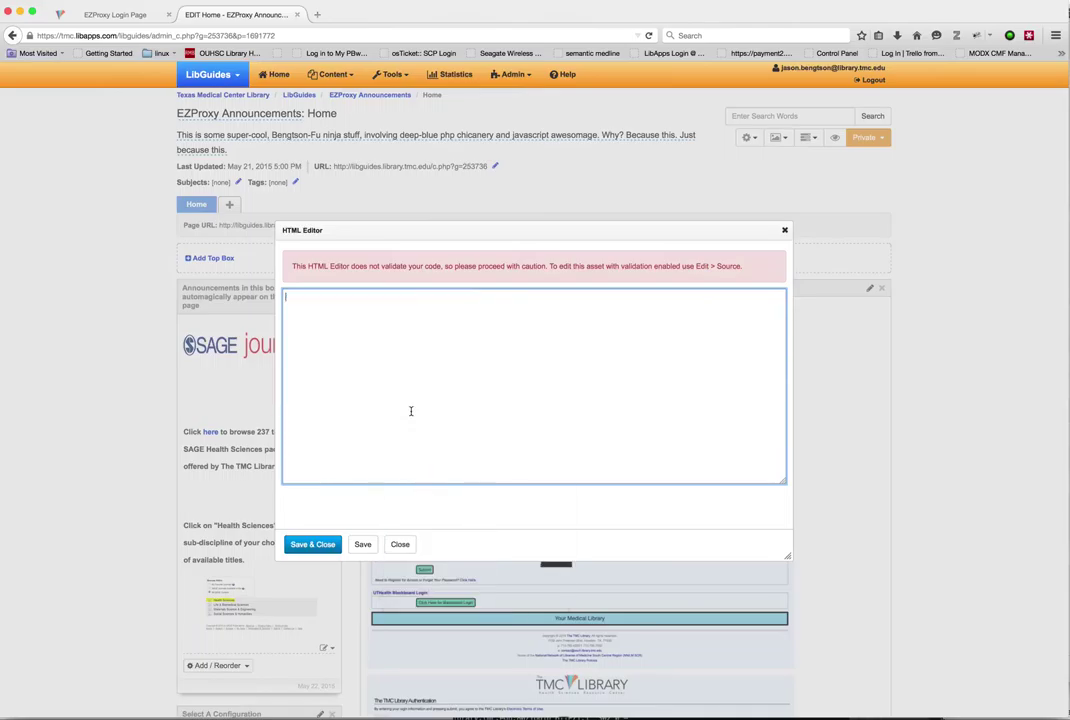
- Save the emptied Announcements box and activate the changes so they go live
click(311, 544)
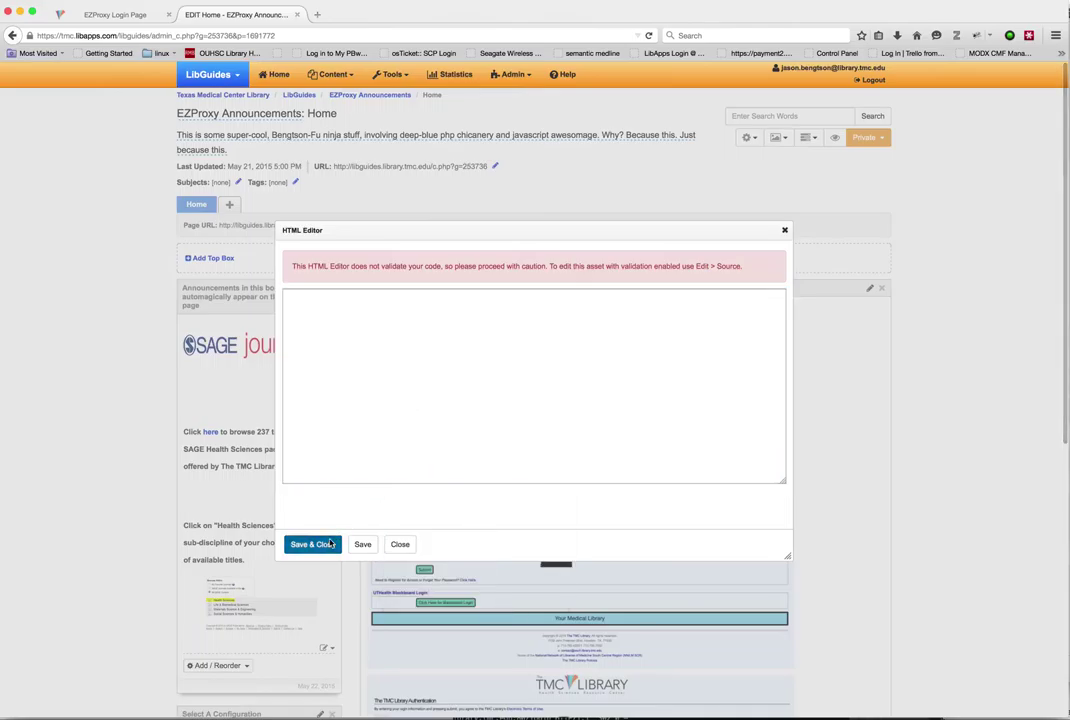
scroll(141, 387, down, 3)
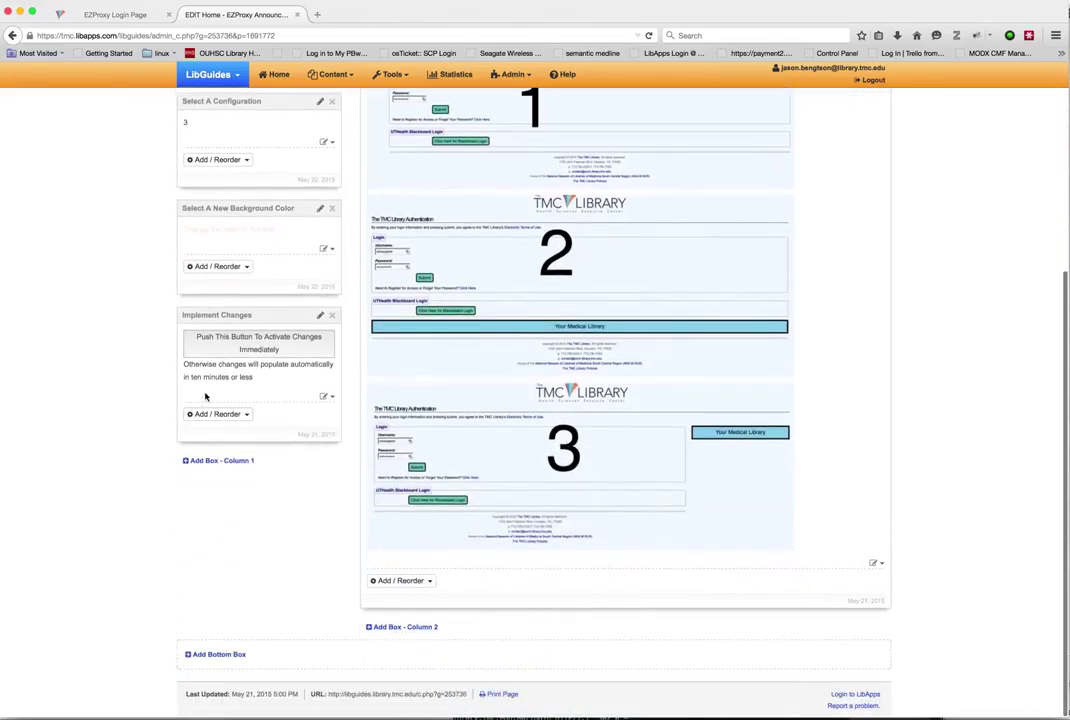
click(279, 350)
click(110, 17)
- Reload the TMC Library login page to confirm the SAGE box is gone, then return to LibGuides
click(649, 36)
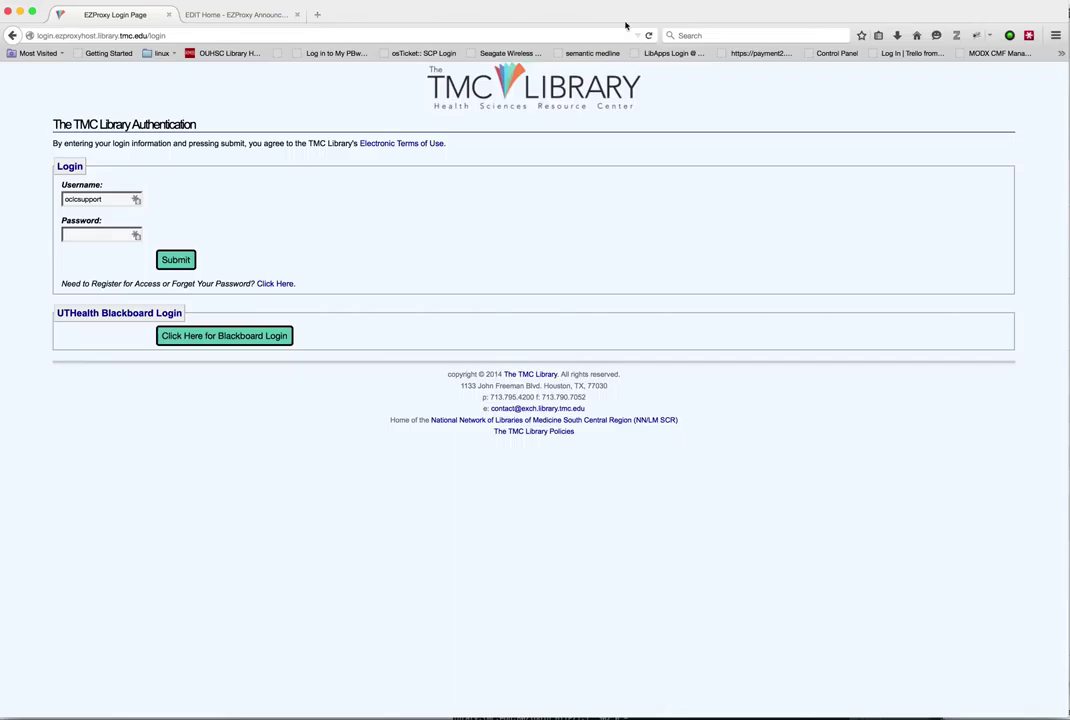
click(234, 14)
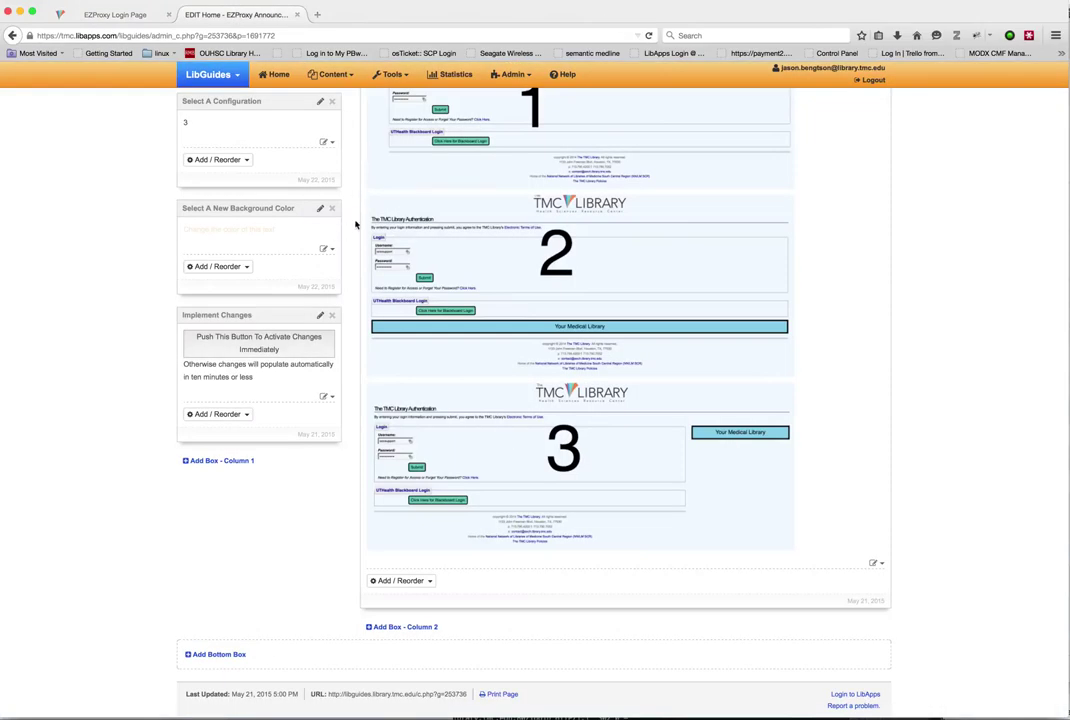
- Paste the SAGE journals HTML back into the Announcements box source and save it
scroll(346, 195, up, 5)
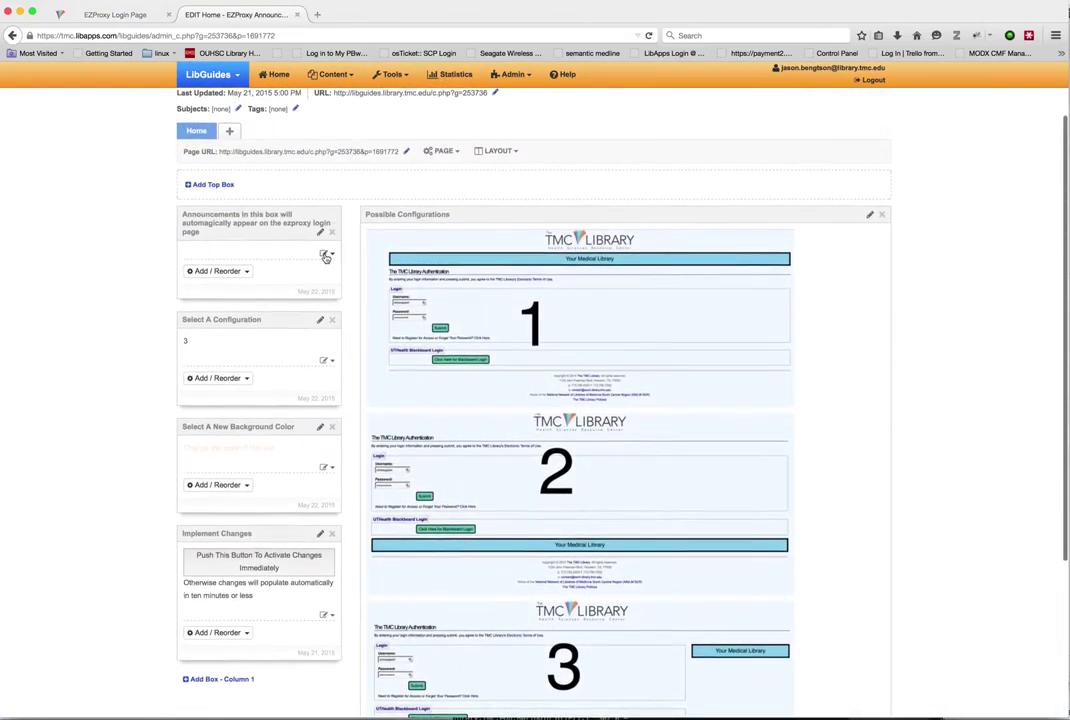
click(330, 256)
click(341, 289)
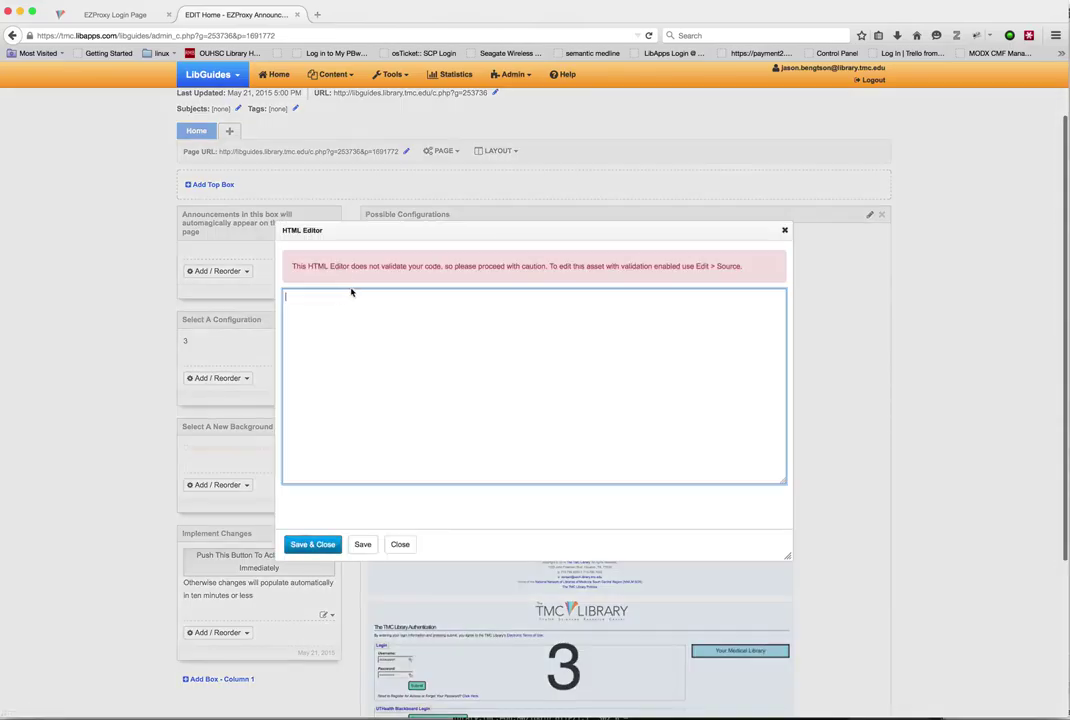
right_click(294, 262)
click(380, 364)
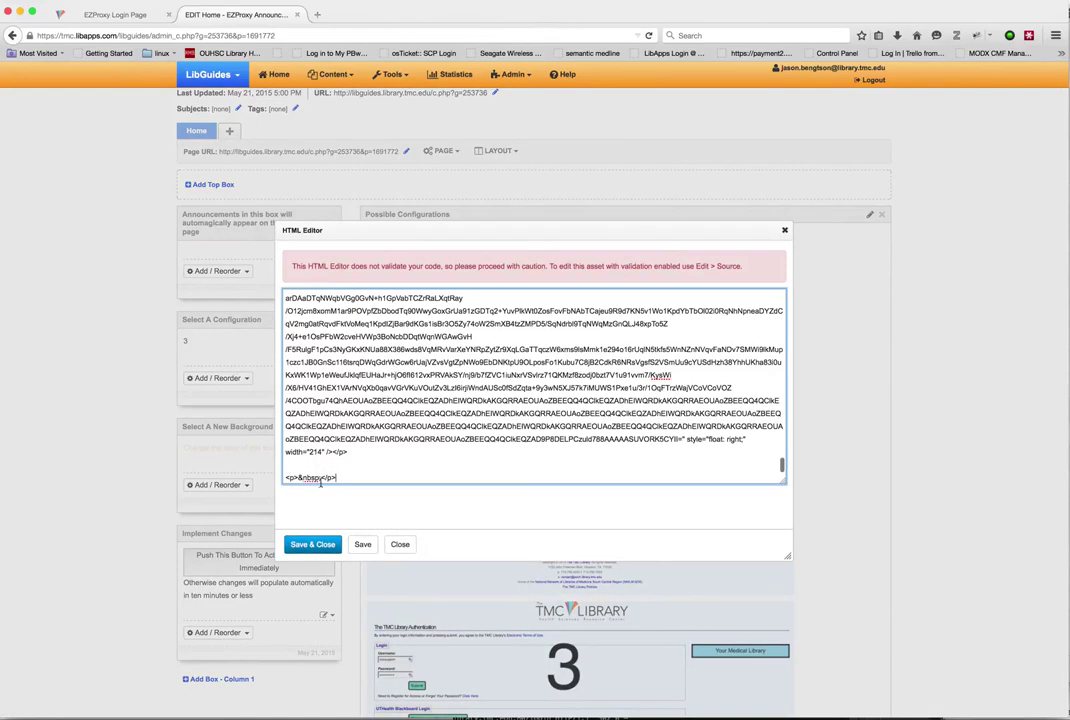
click(312, 544)
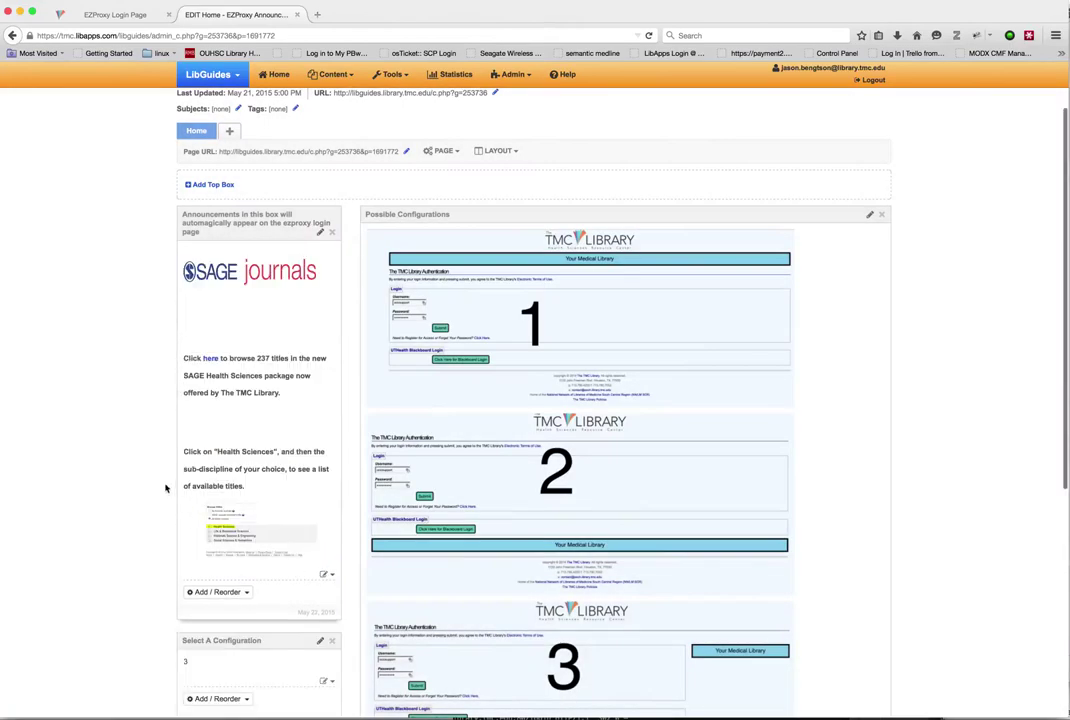
- Reload the login page to confirm the SAGE announcement is back on the right
scroll(153, 470, down, 5)
scroll(170, 494, down, 1)
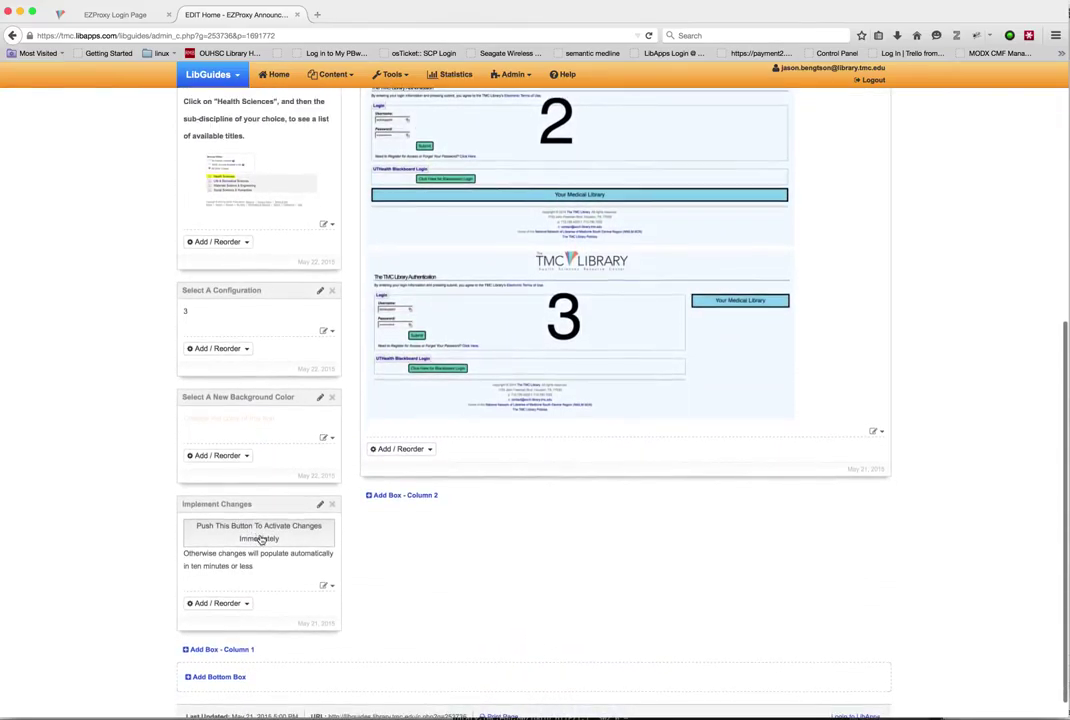
click(112, 16)
click(651, 36)
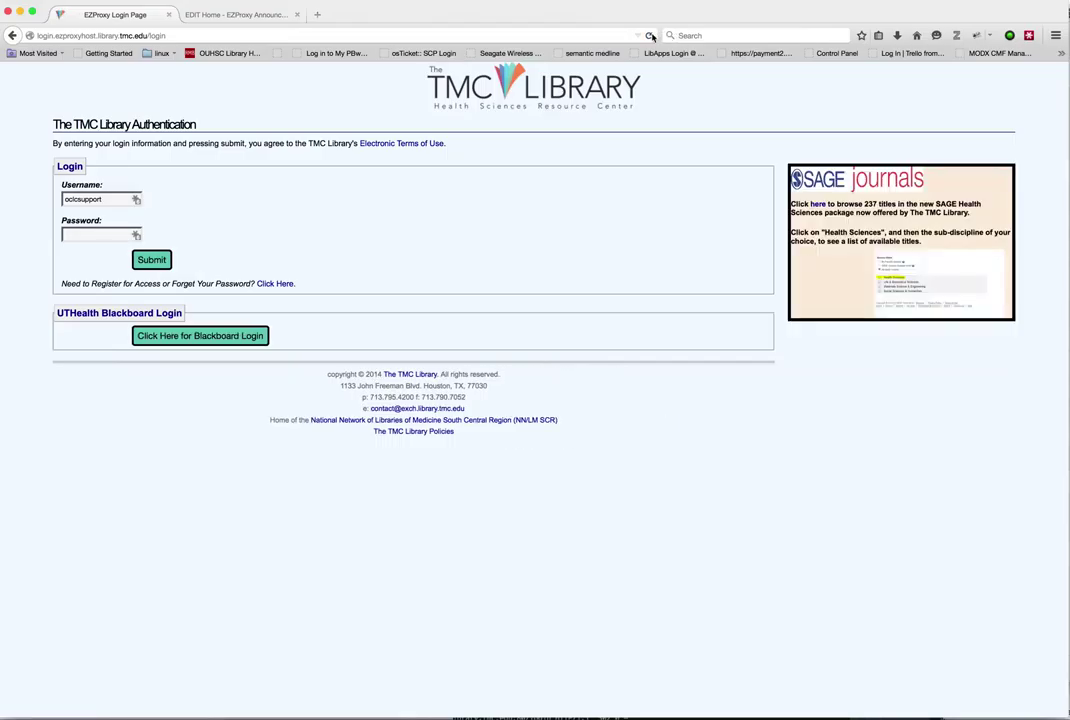
click(258, 17)
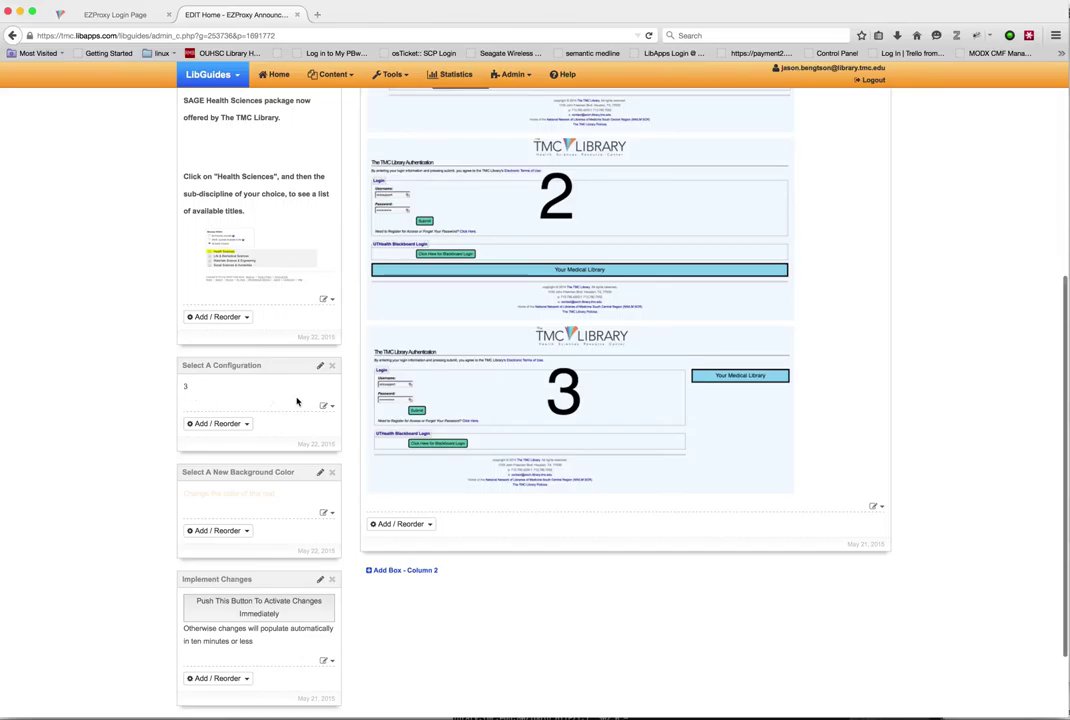
- Change the Select A Configuration value from 3 to 2 and save it
click(326, 405)
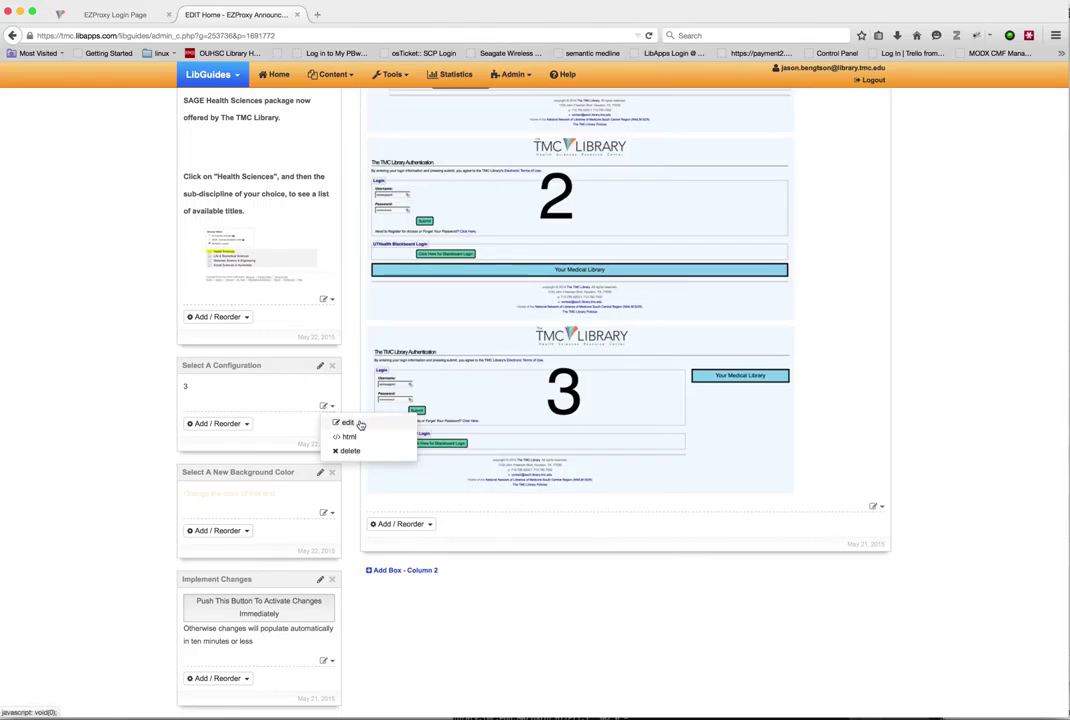
click(349, 422)
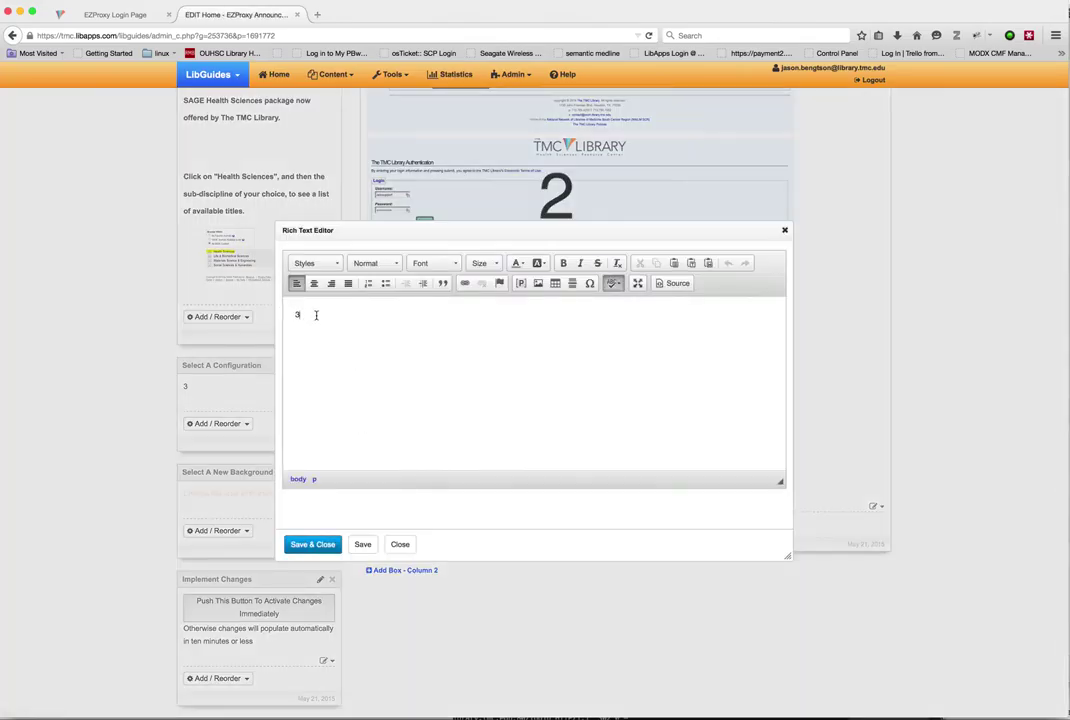
key(BackSpace)
text(2)
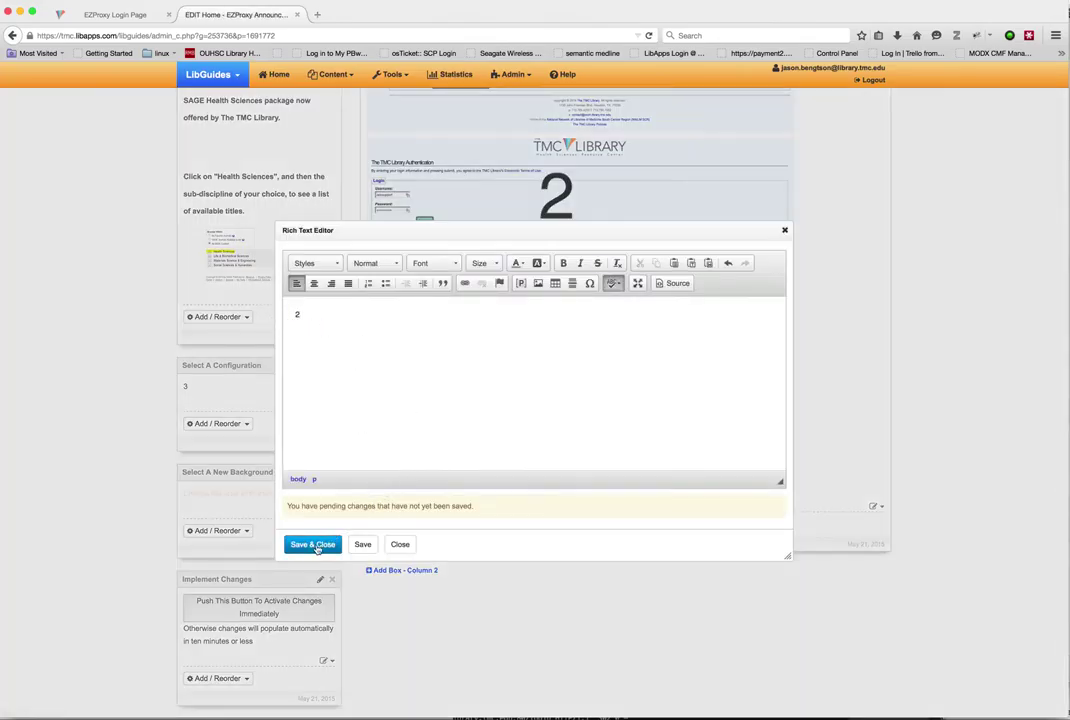
click(313, 546)
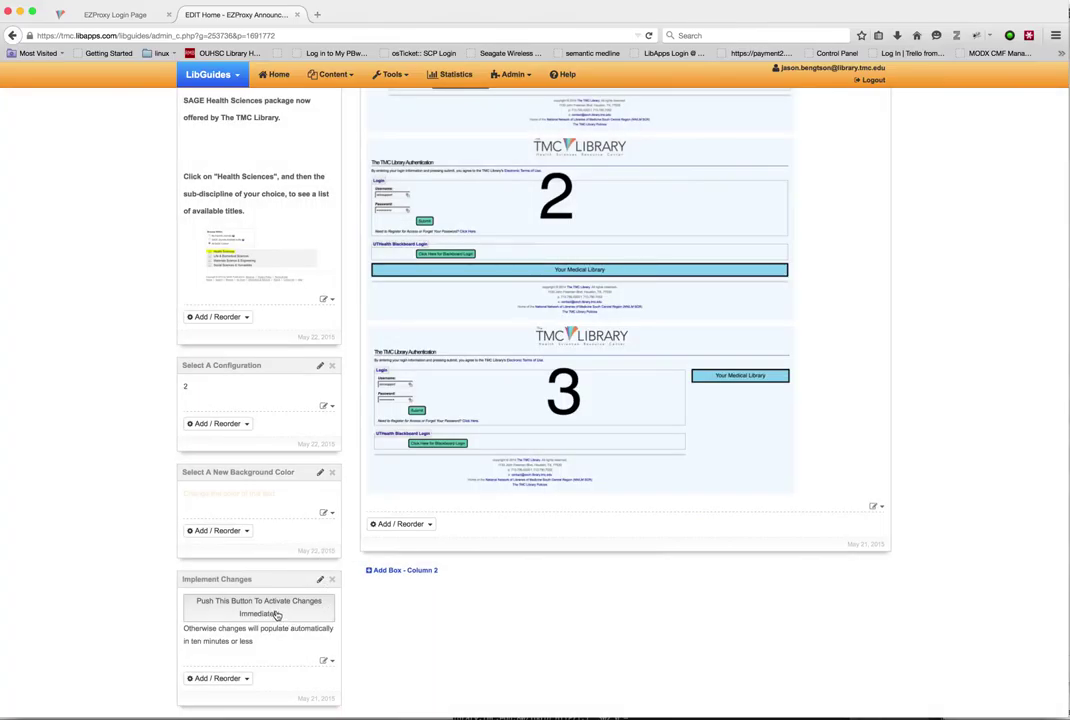
- Reload the login page to view layout 2, with the SAGE box below the login panels
click(115, 16)
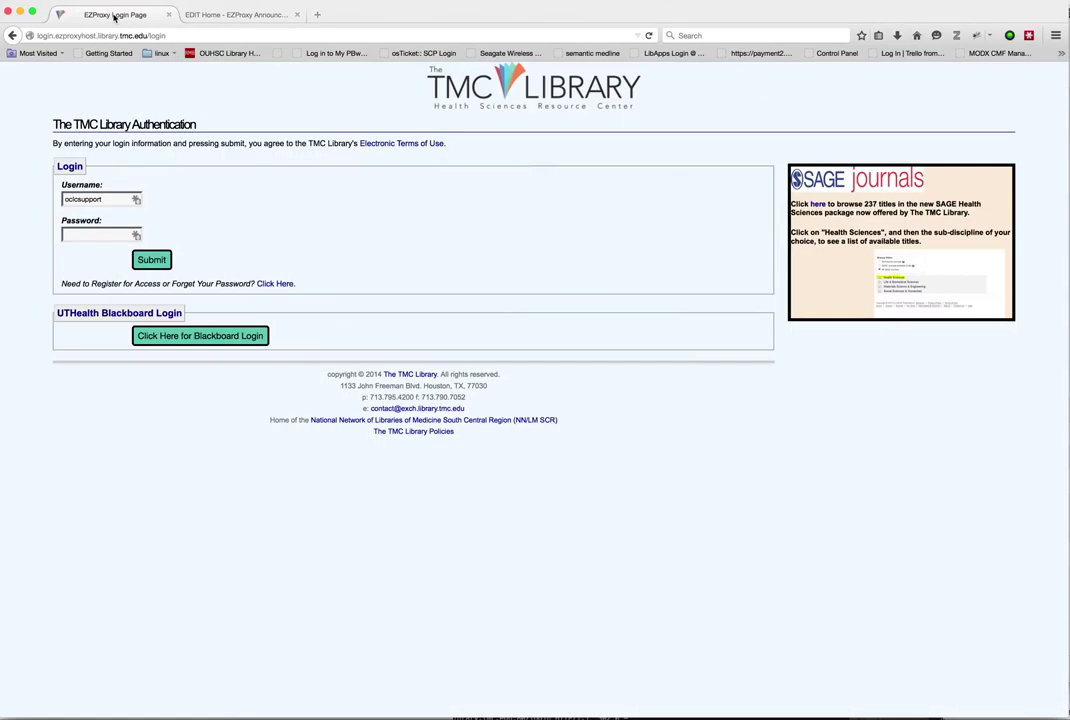
click(648, 36)
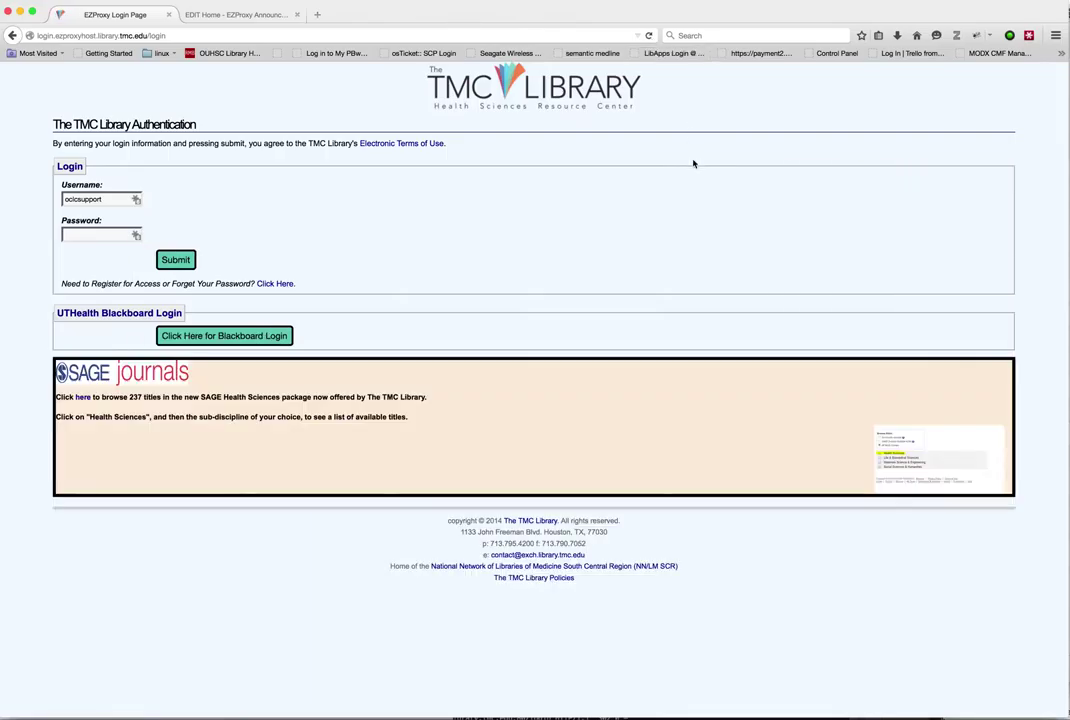
click(233, 17)
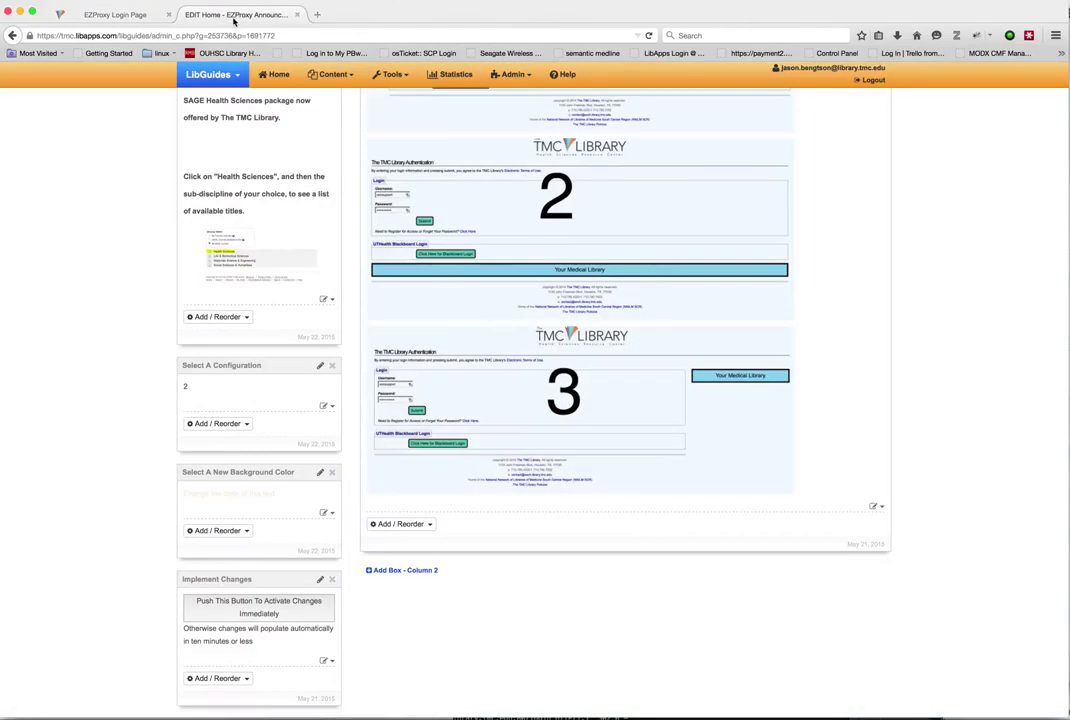
- Replace the Select A Configuration value 2 with x and save it
click(325, 409)
click(346, 423)
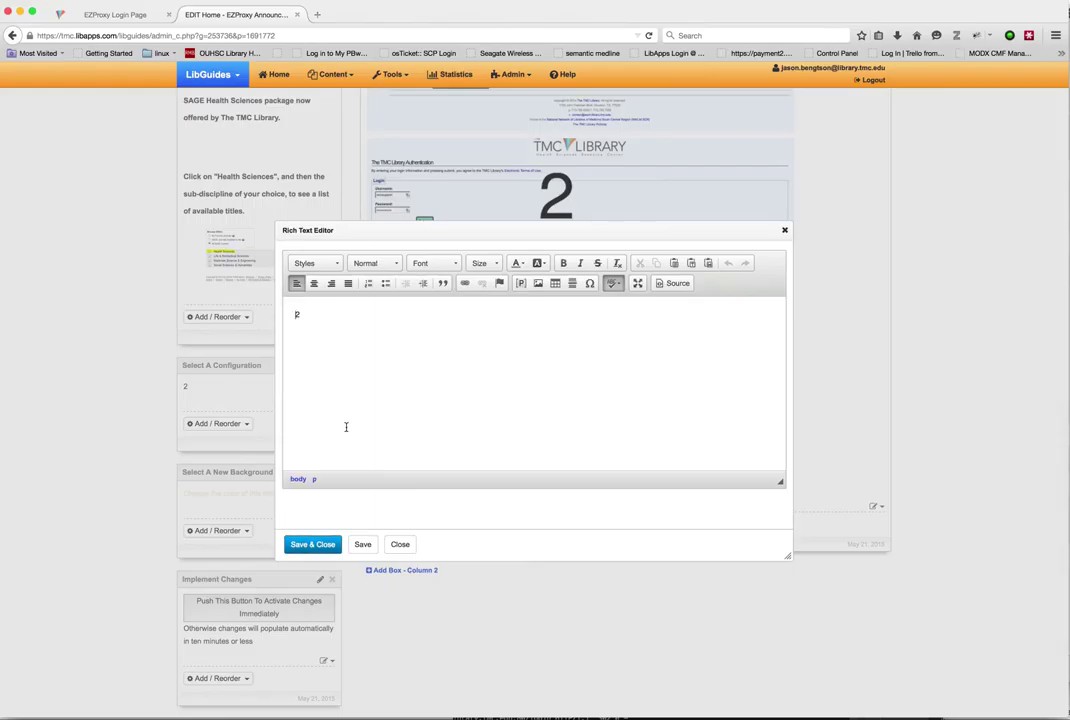
drag(313, 316, 270, 313)
text(x)
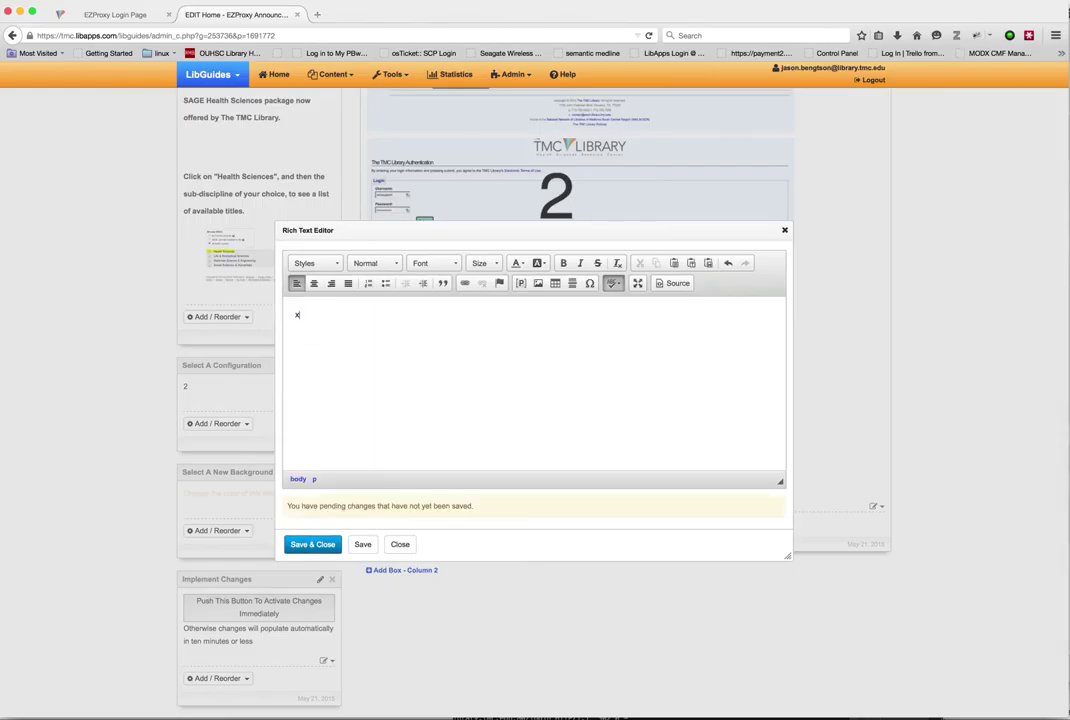
click(312, 544)
scroll(96, 540, down, 2)
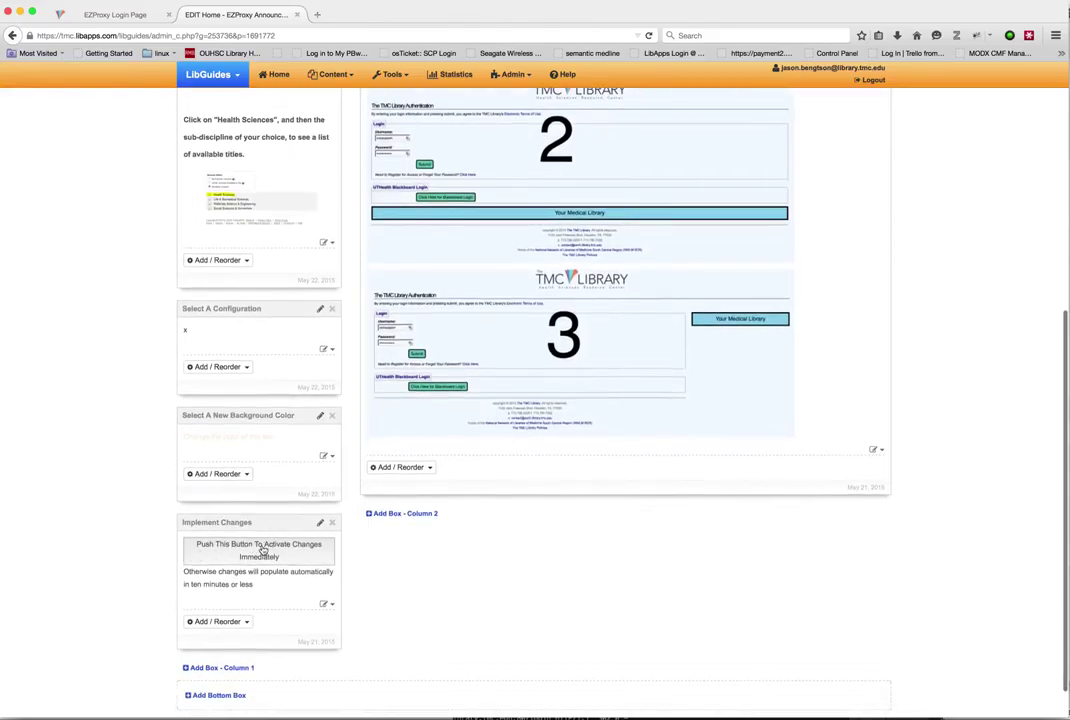
- Reload the login page to see the SAGE banner above the login section
click(110, 16)
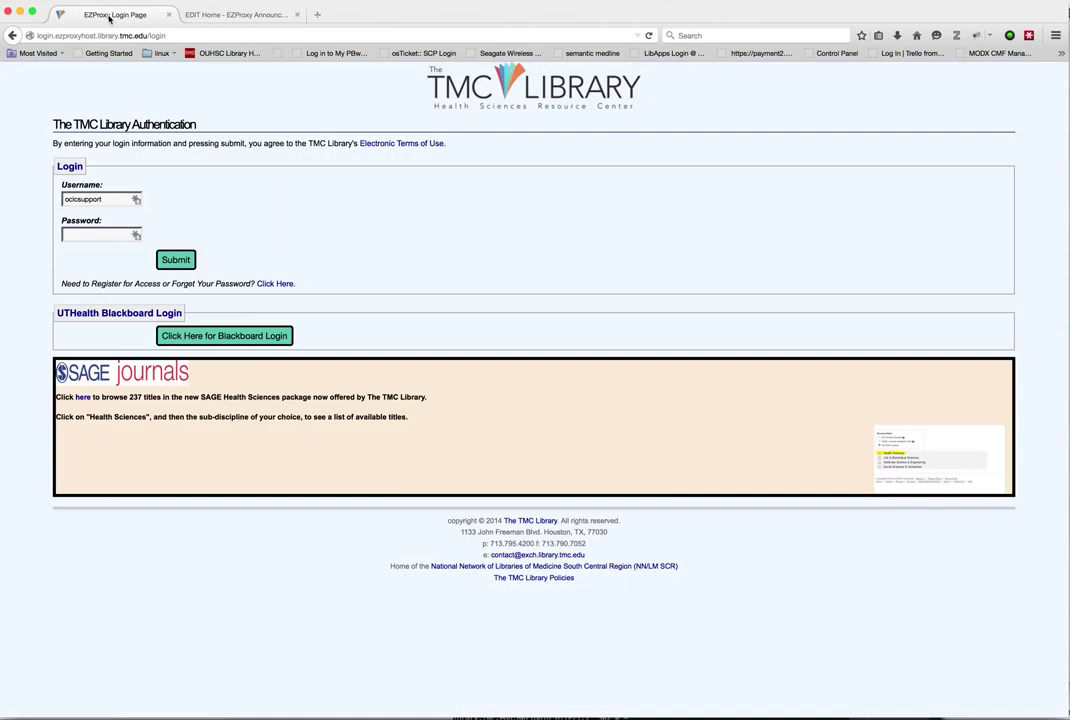
click(648, 36)
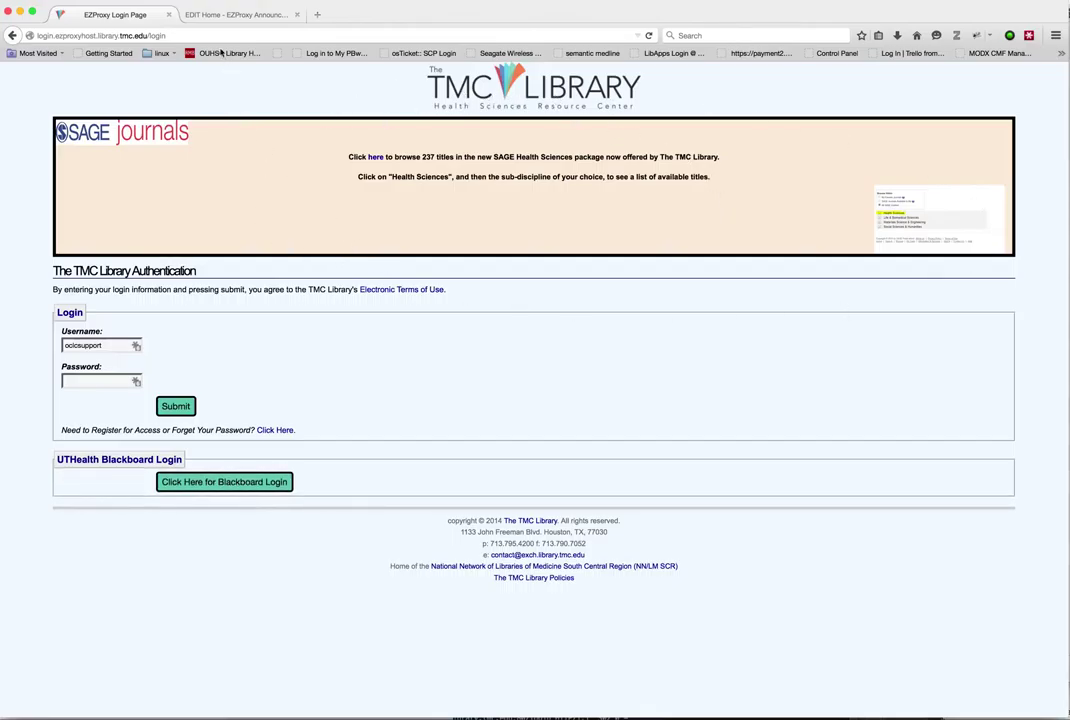
click(234, 17)
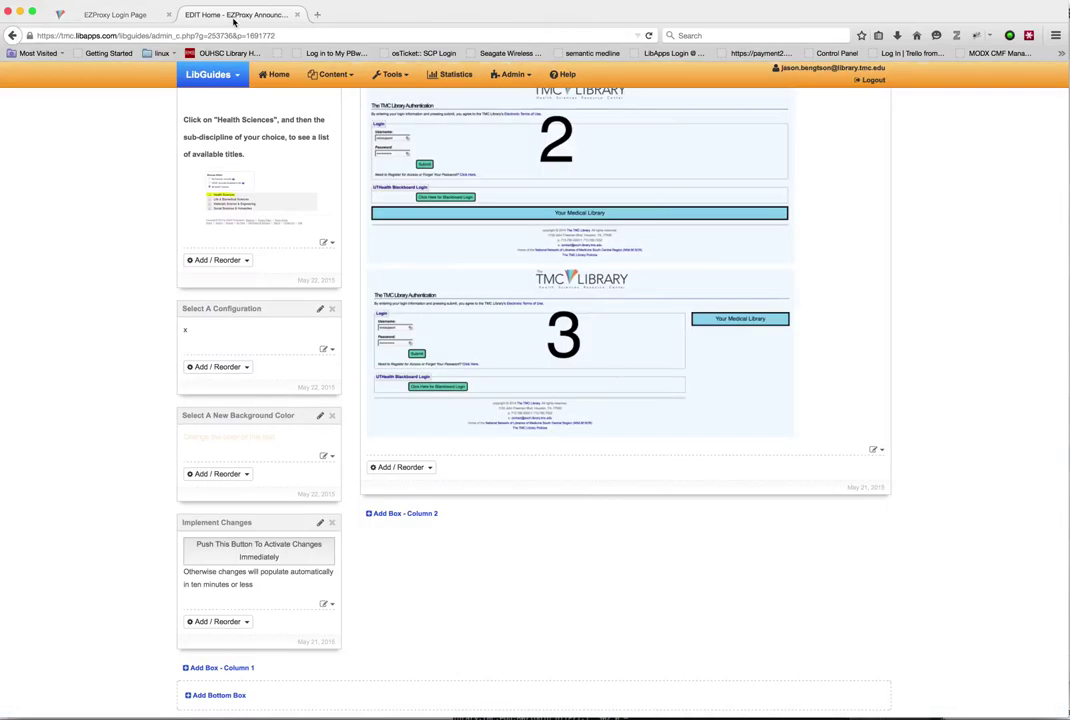
- Set the Select A Configuration value back to 3, save, and activate the changes
click(327, 349)
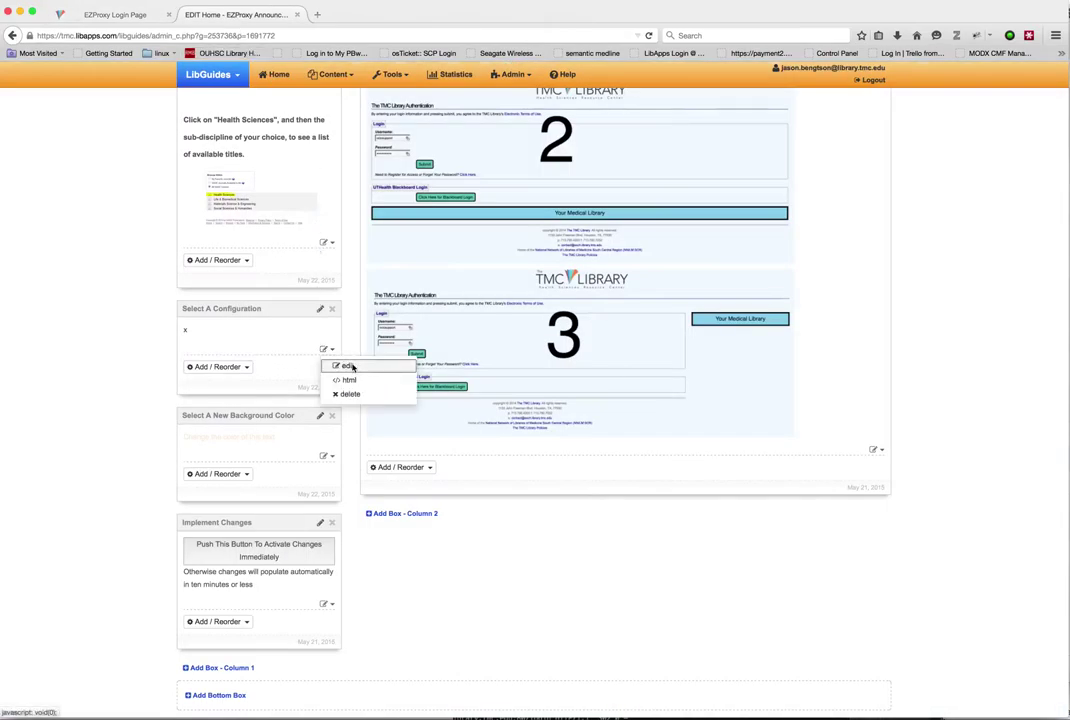
click(349, 367)
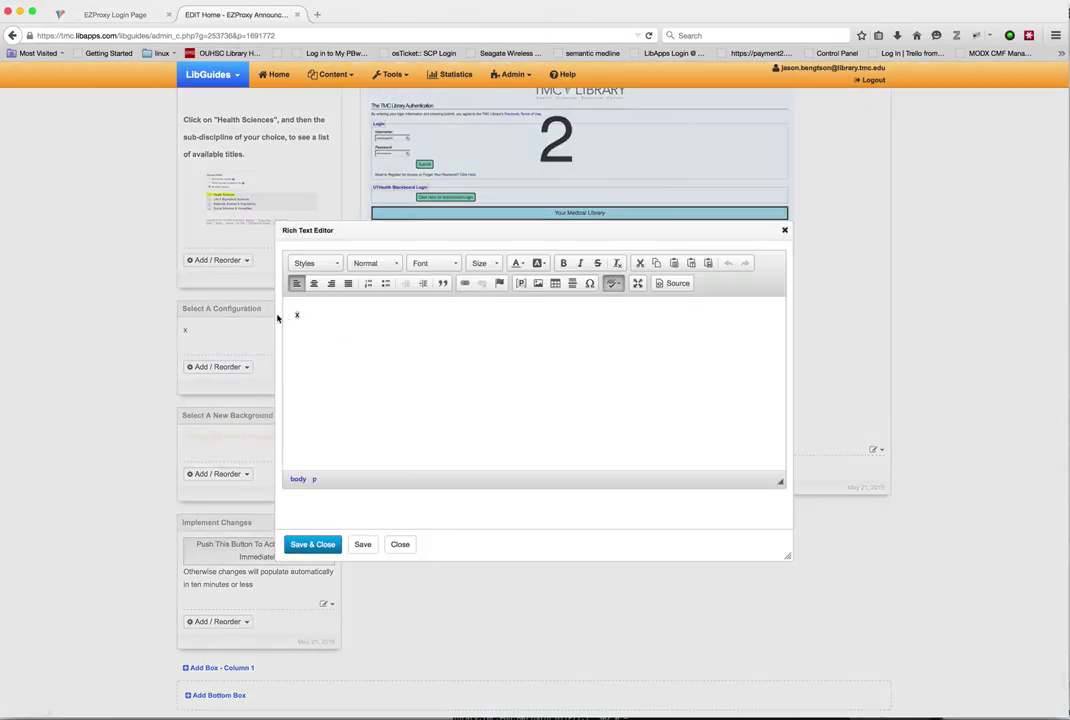
double_click(295, 315)
text(3)
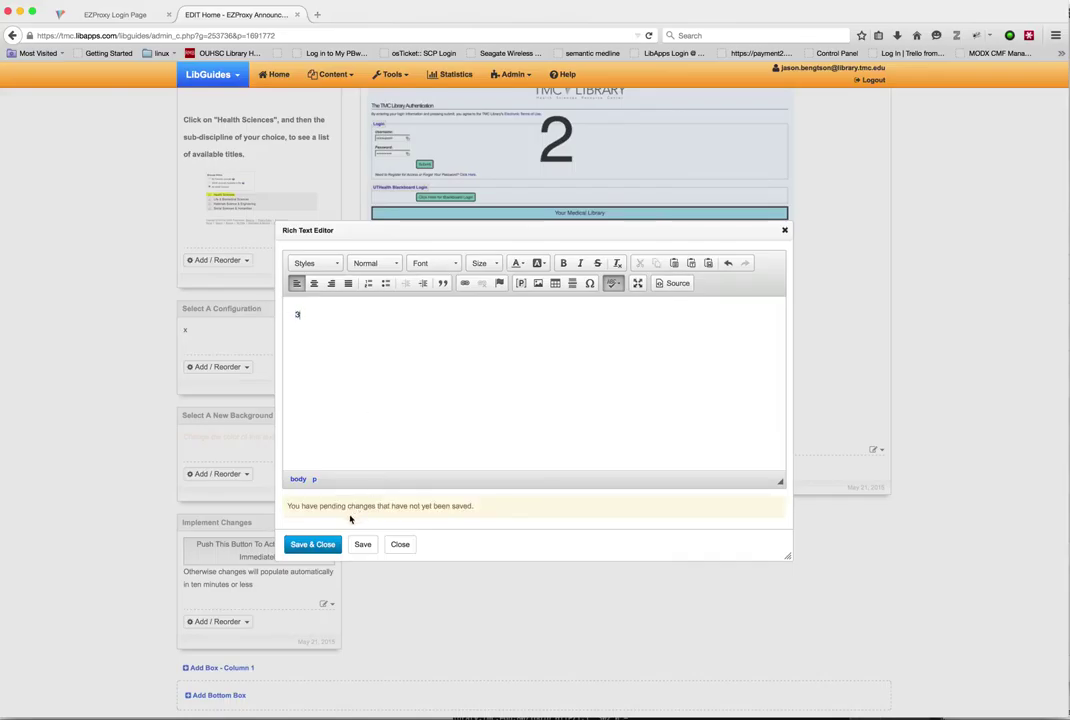
click(328, 545)
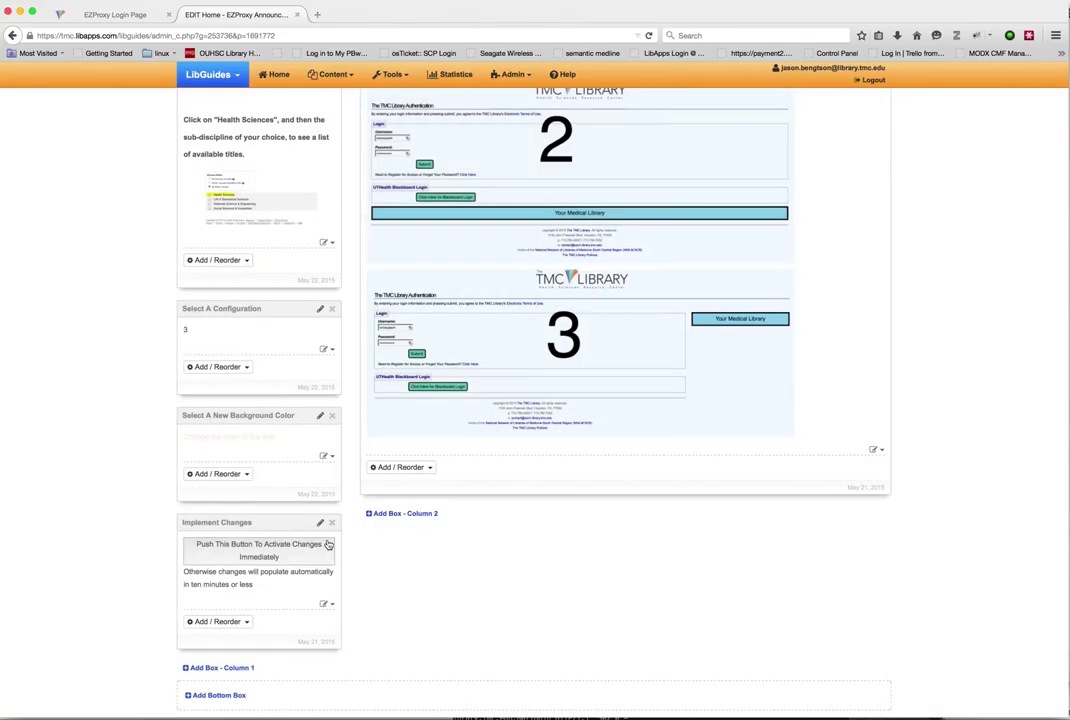
click(260, 558)
- Reload the login page to confirm the SAGE box sits beside the login form
click(113, 14)
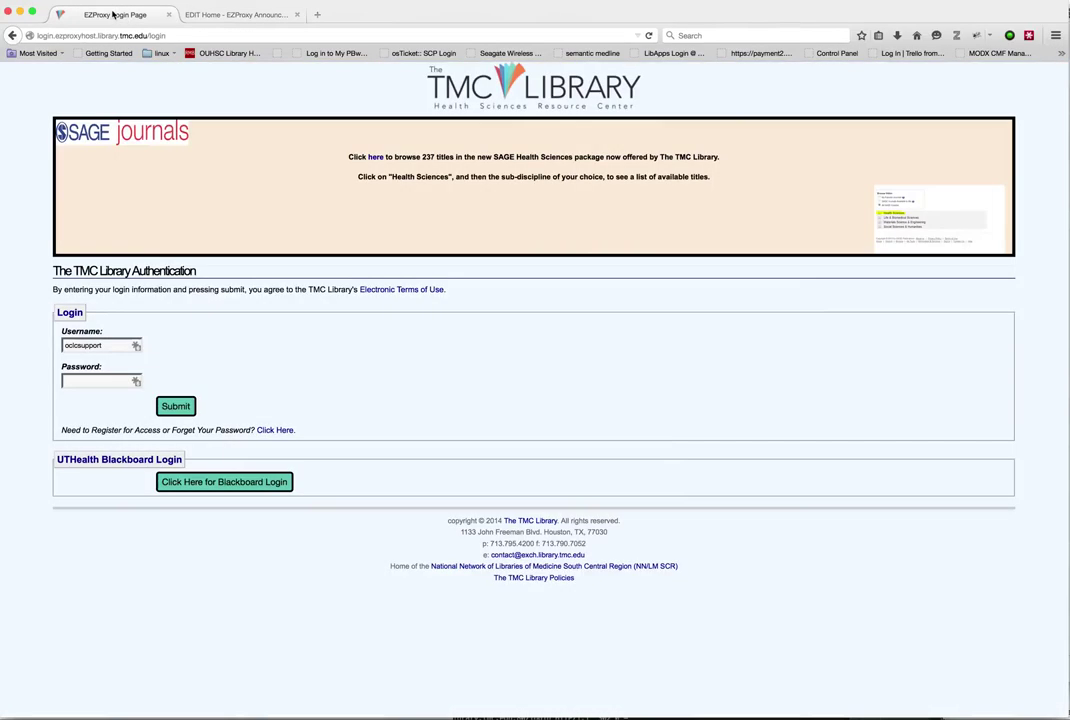
click(651, 37)
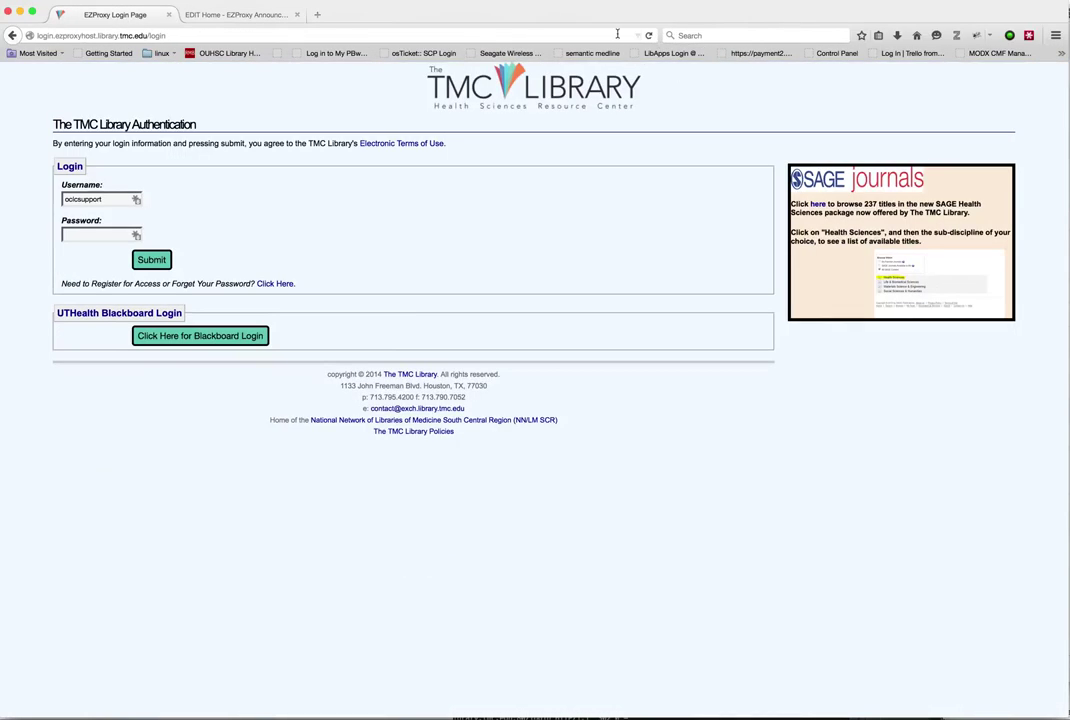
click(245, 16)
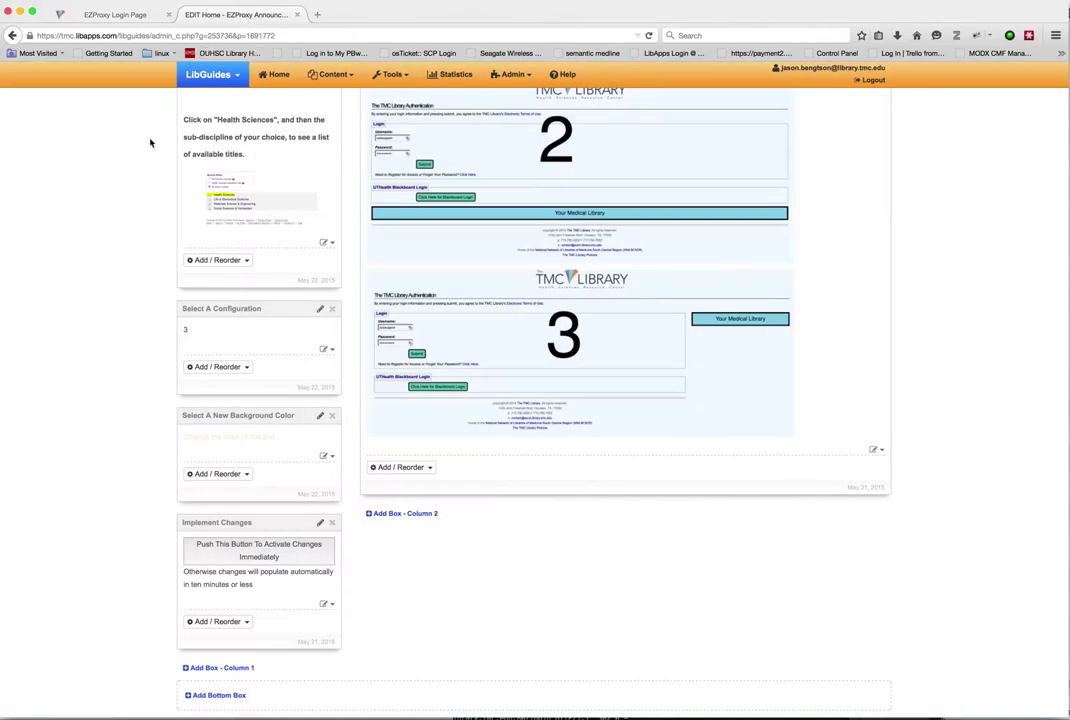
scroll(122, 285, down, 2)
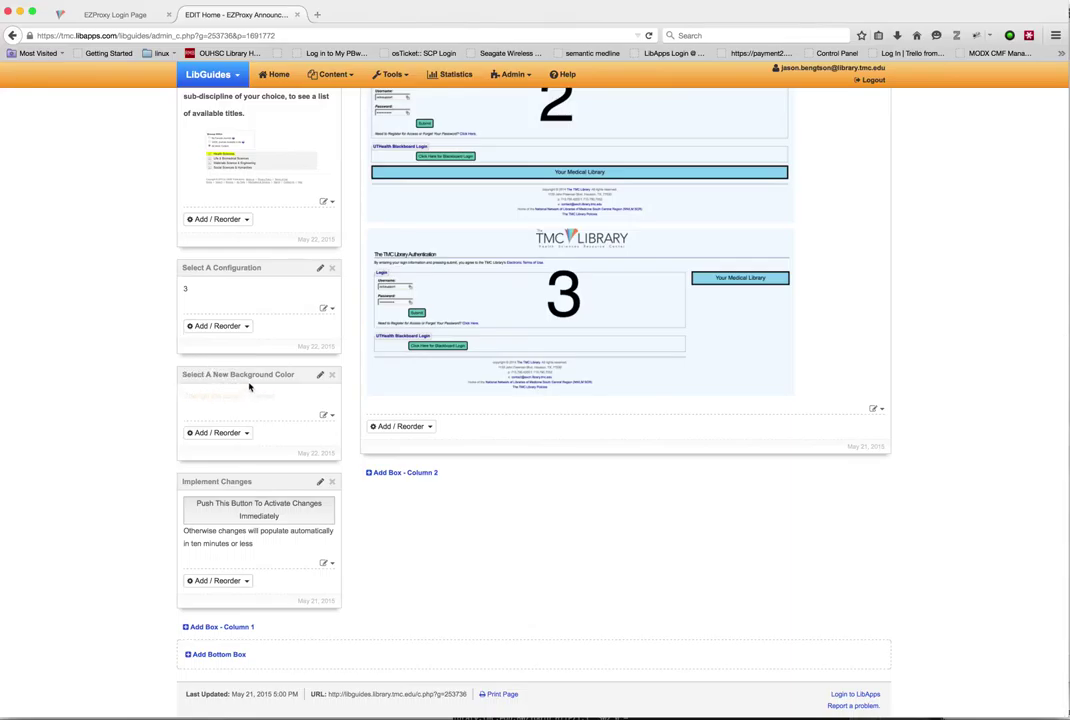
- Make the Select A New Background Color box text cyan, save it, and check the login page
click(323, 415)
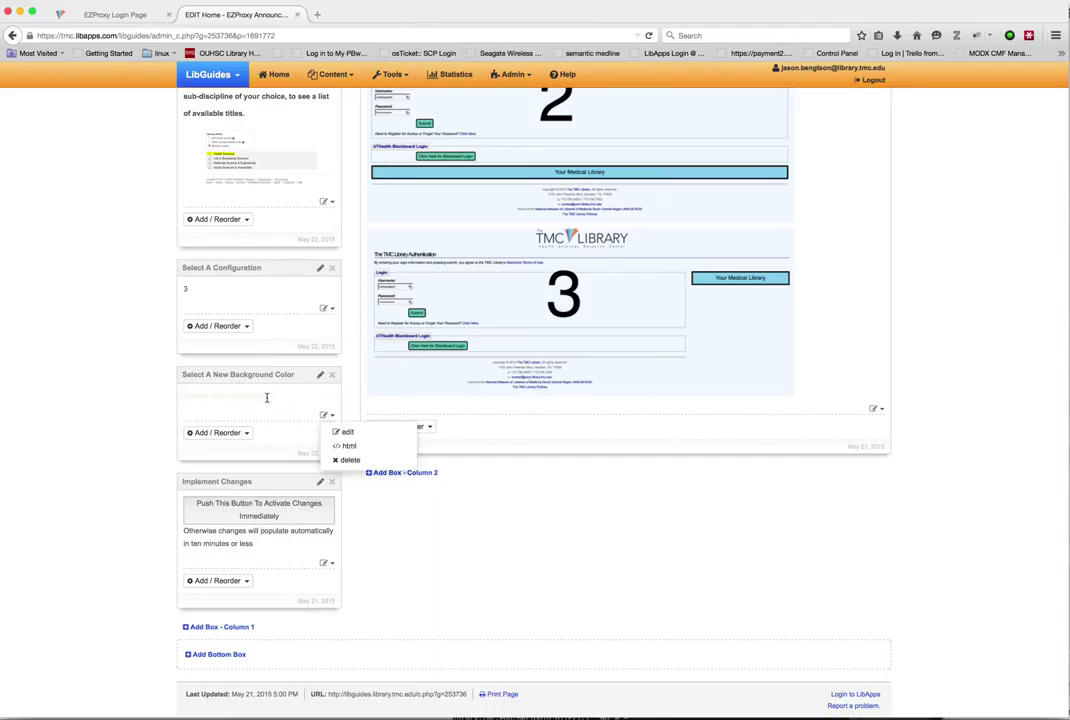
click(346, 432)
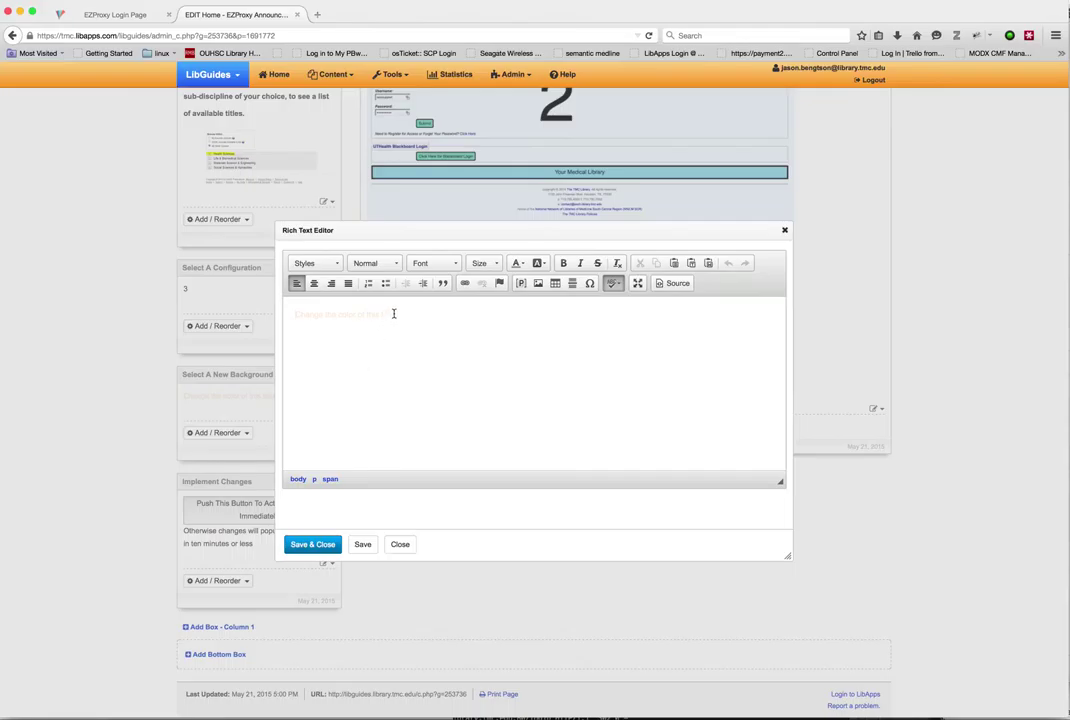
drag(399, 316, 292, 314)
click(524, 263)
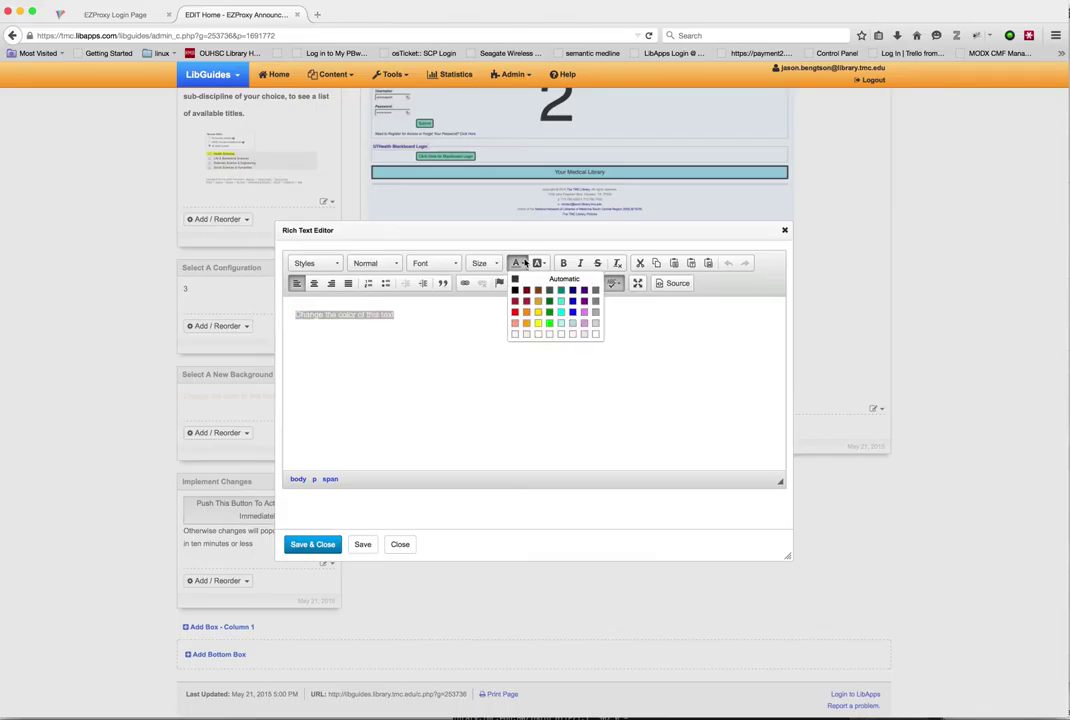
click(562, 322)
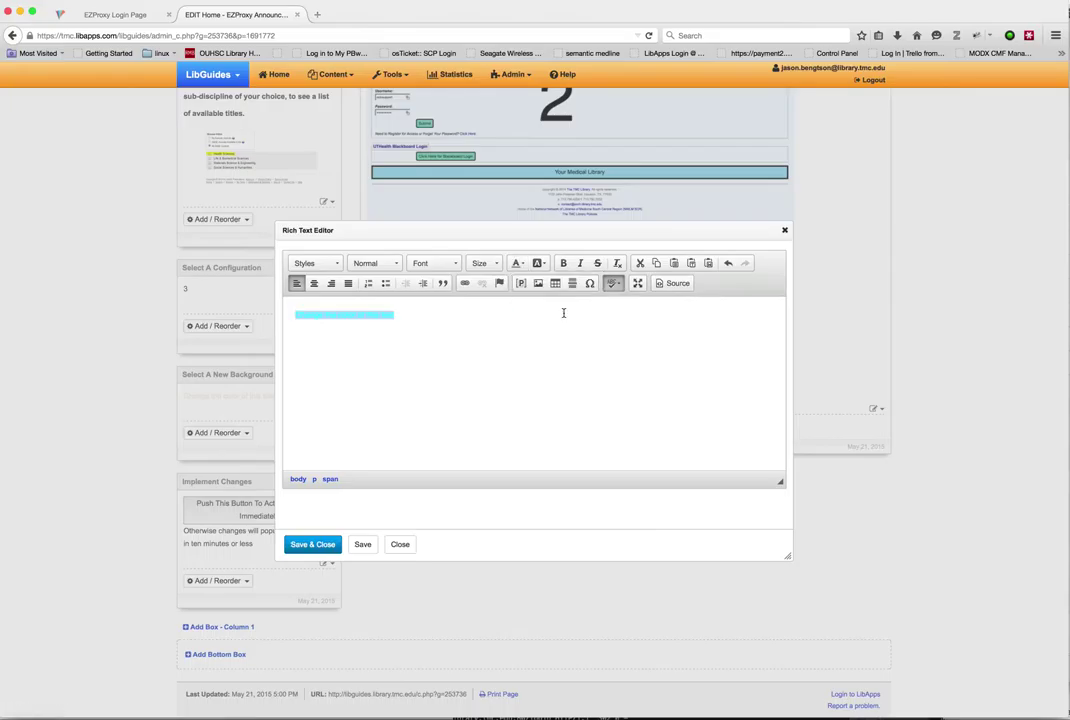
click(310, 547)
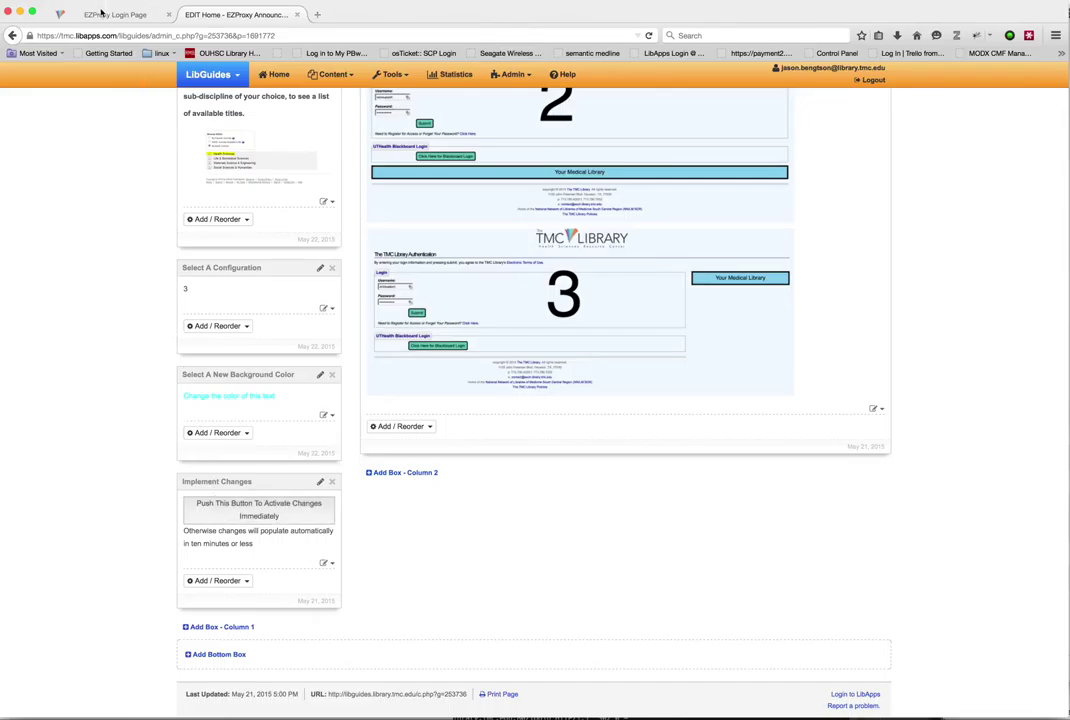
click(101, 12)
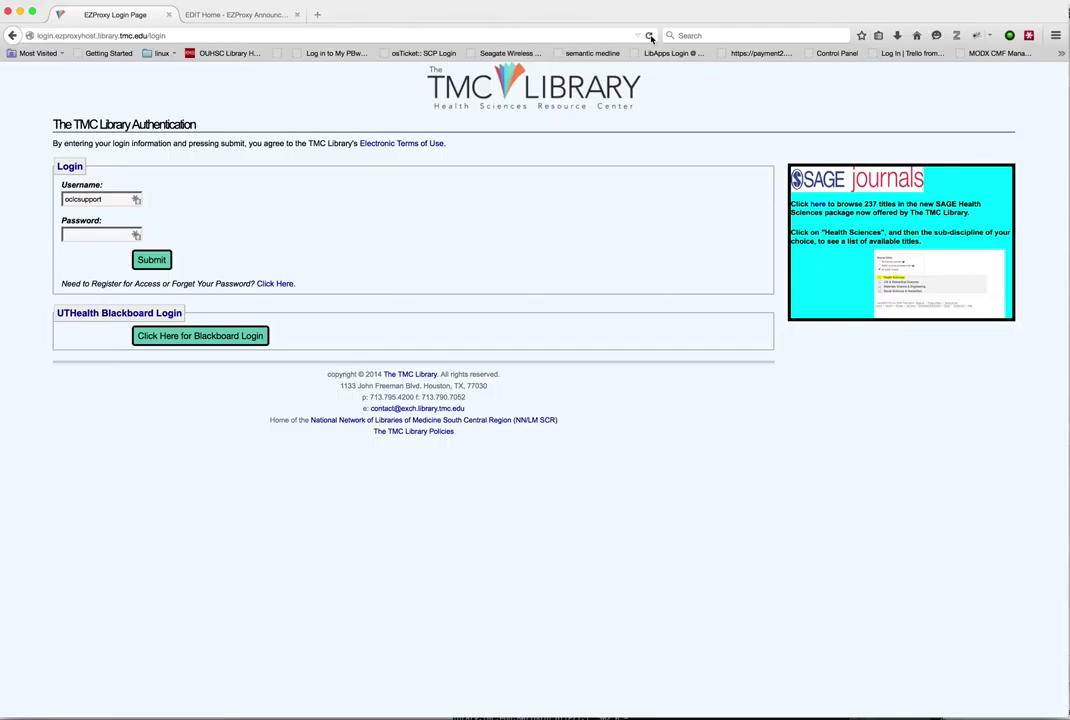
click(240, 16)
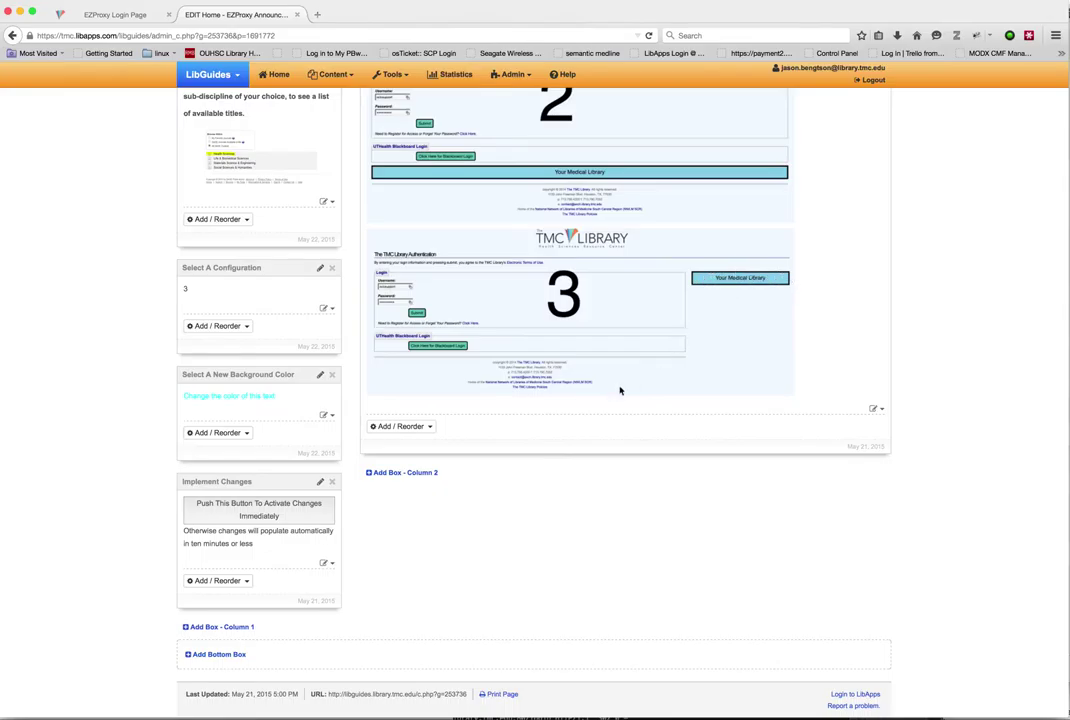
- Strip the cyan formatting from the background colour box text and save it
click(325, 416)
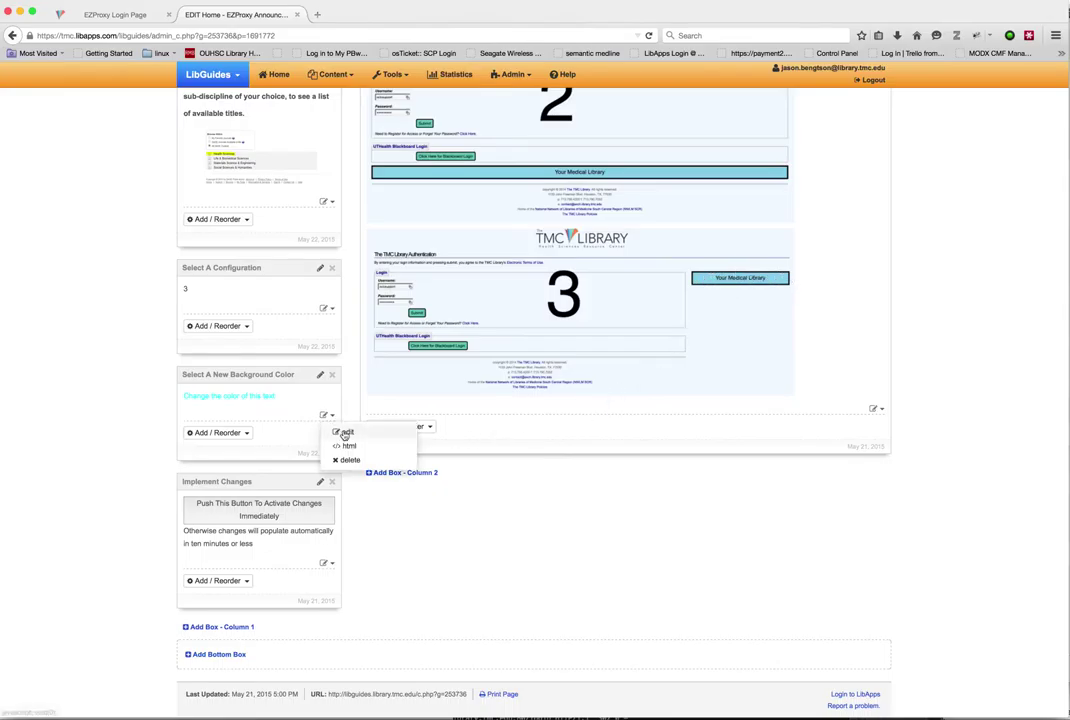
click(343, 434)
drag(404, 314, 271, 317)
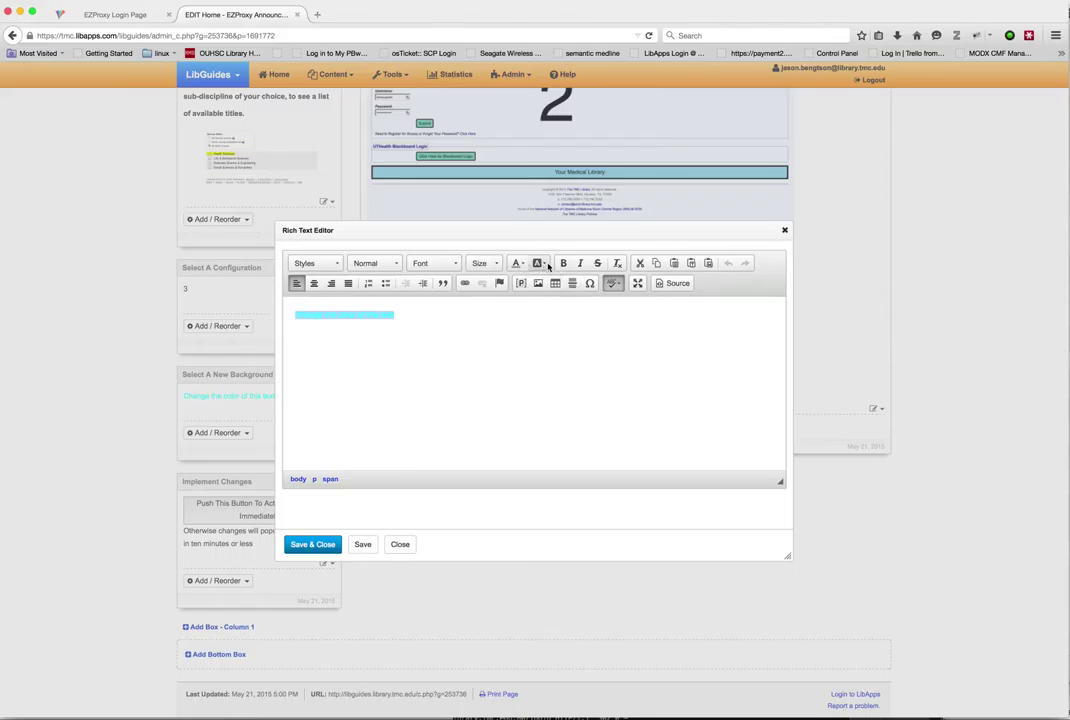
click(619, 264)
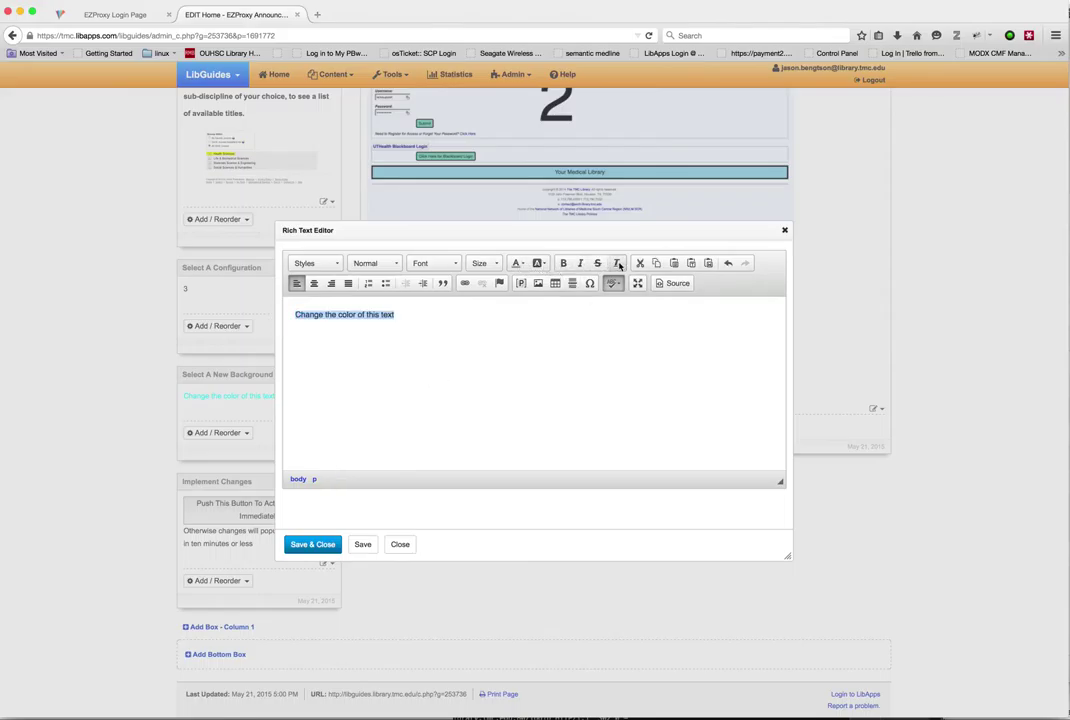
click(320, 546)
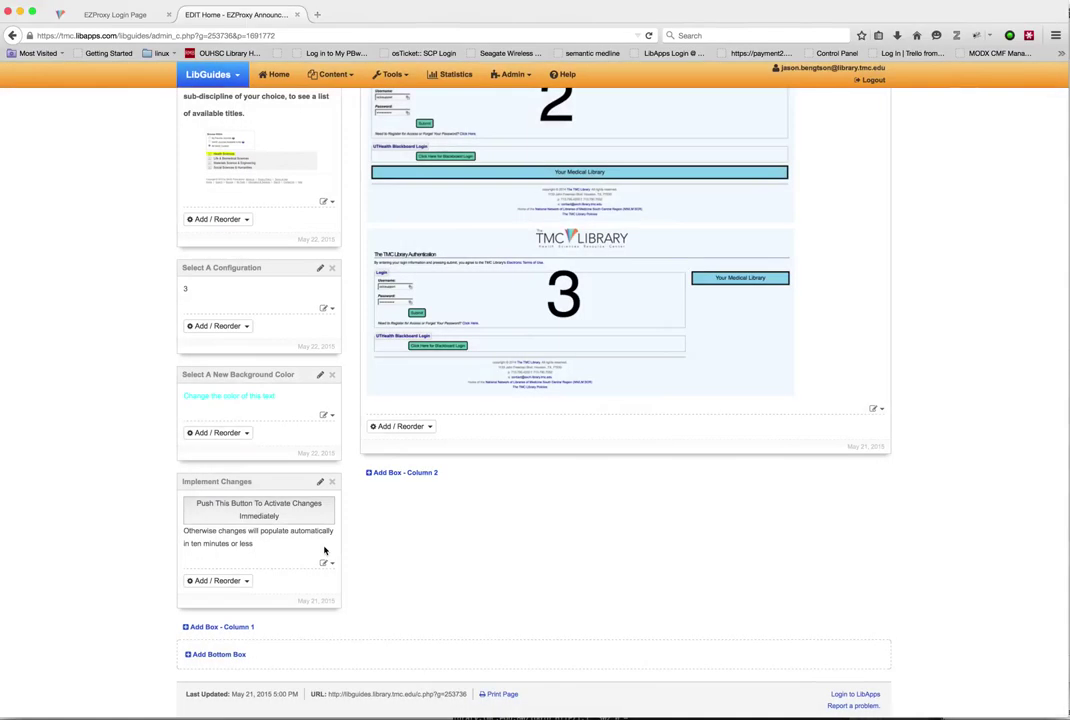
- Activate the changes and reload the login page to see the light blue SAGE box
click(267, 512)
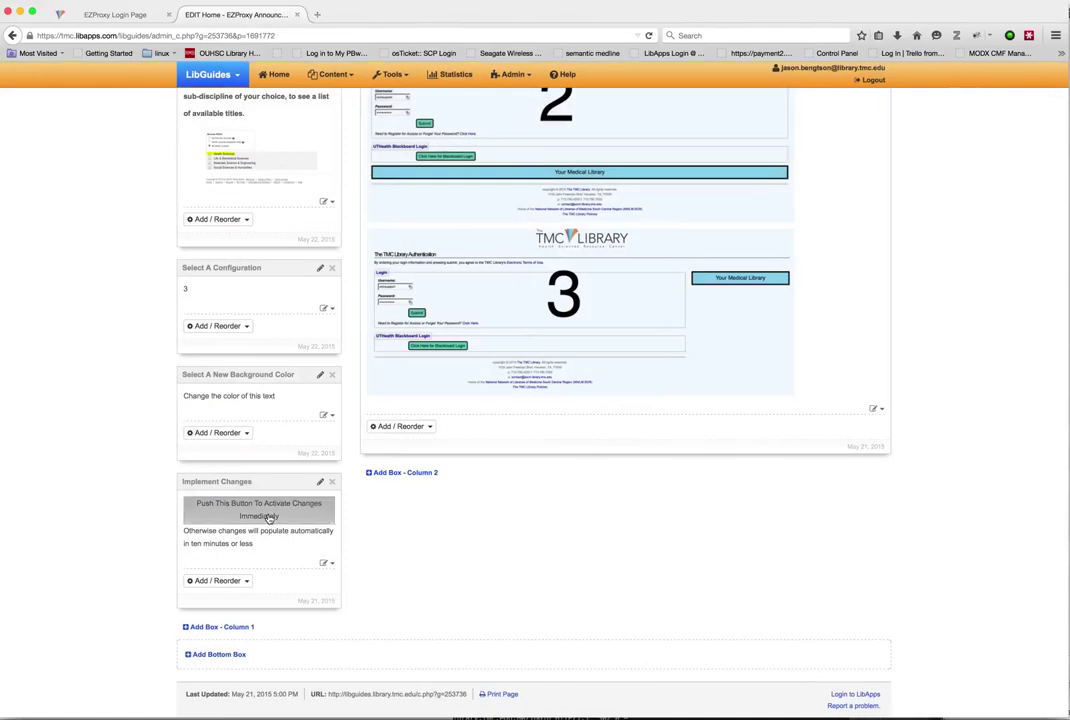
click(106, 15)
click(648, 36)
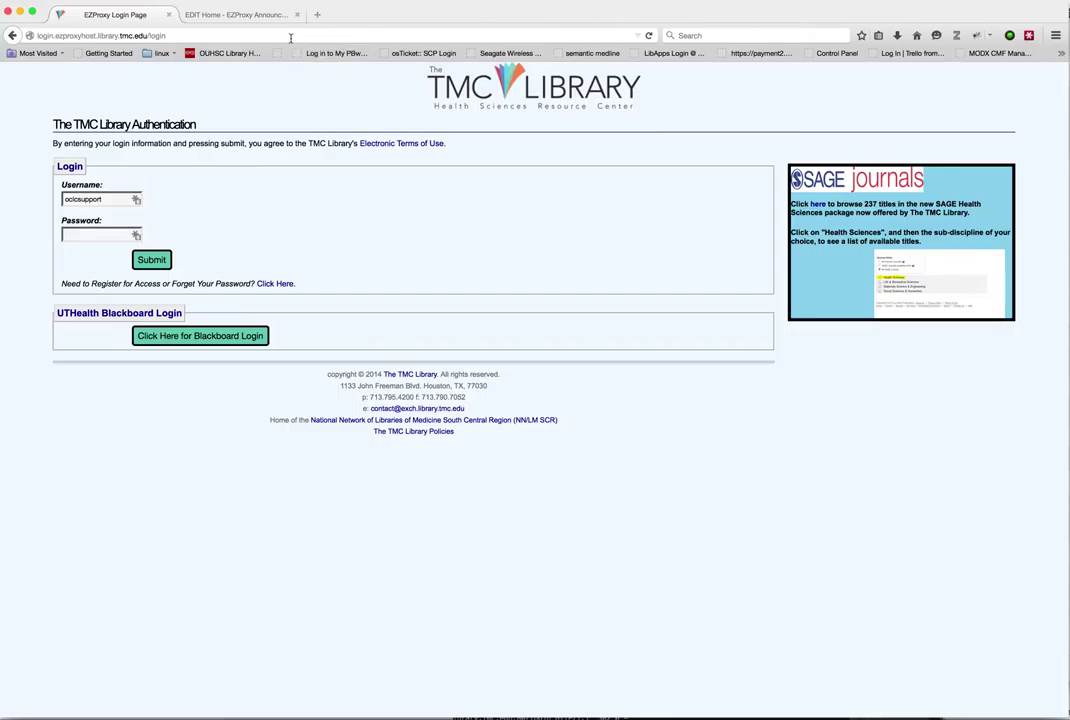
- Make the background colour box text Antique White, save it, and reload the login page
click(215, 15)
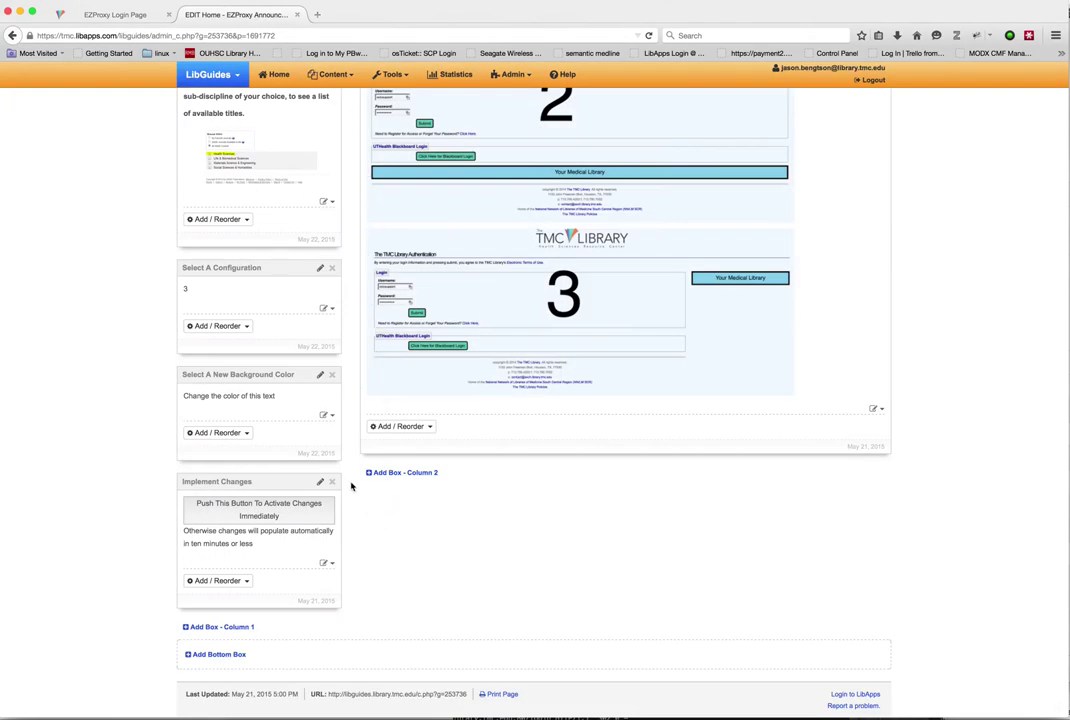
click(326, 414)
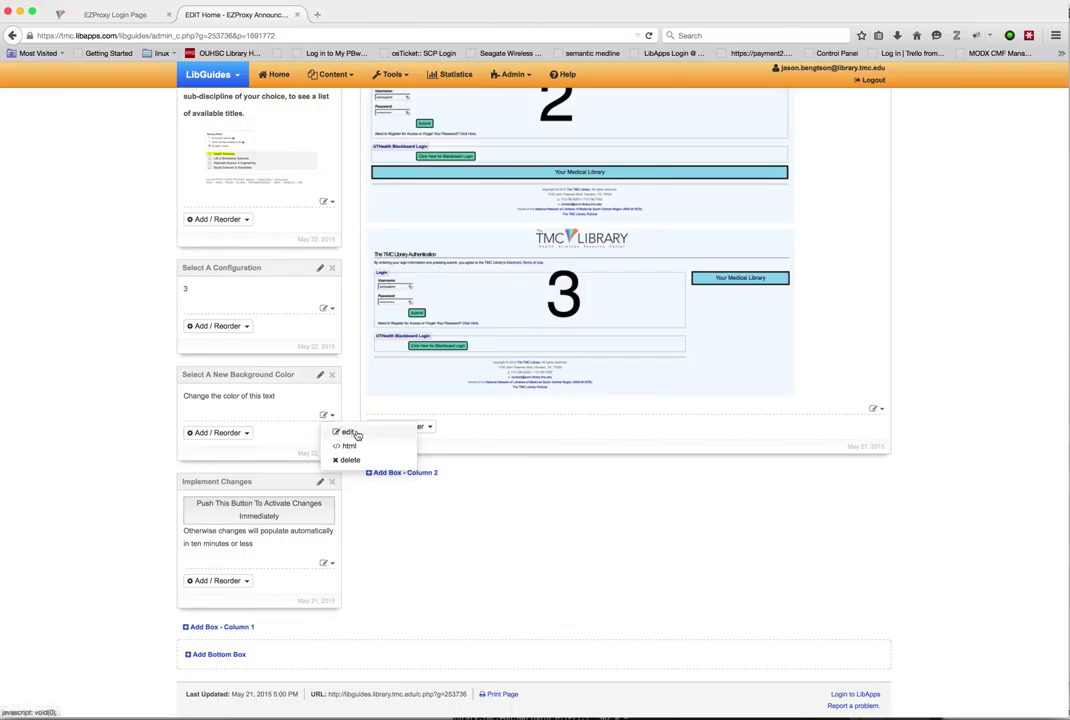
click(354, 433)
drag(408, 314, 294, 314)
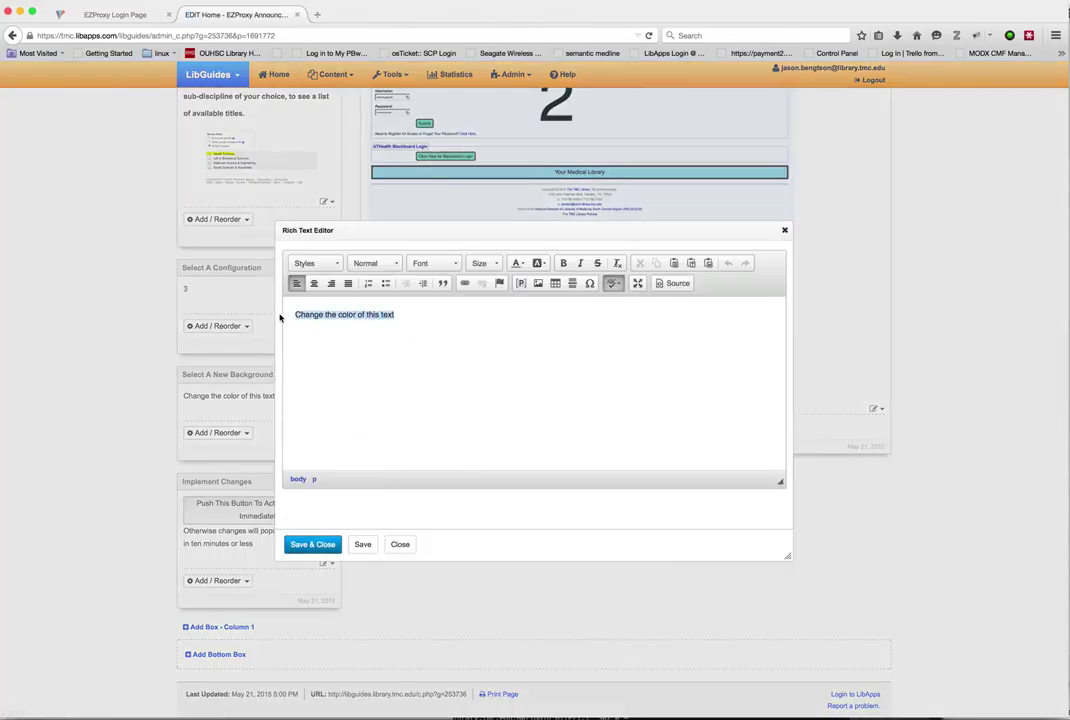
click(516, 263)
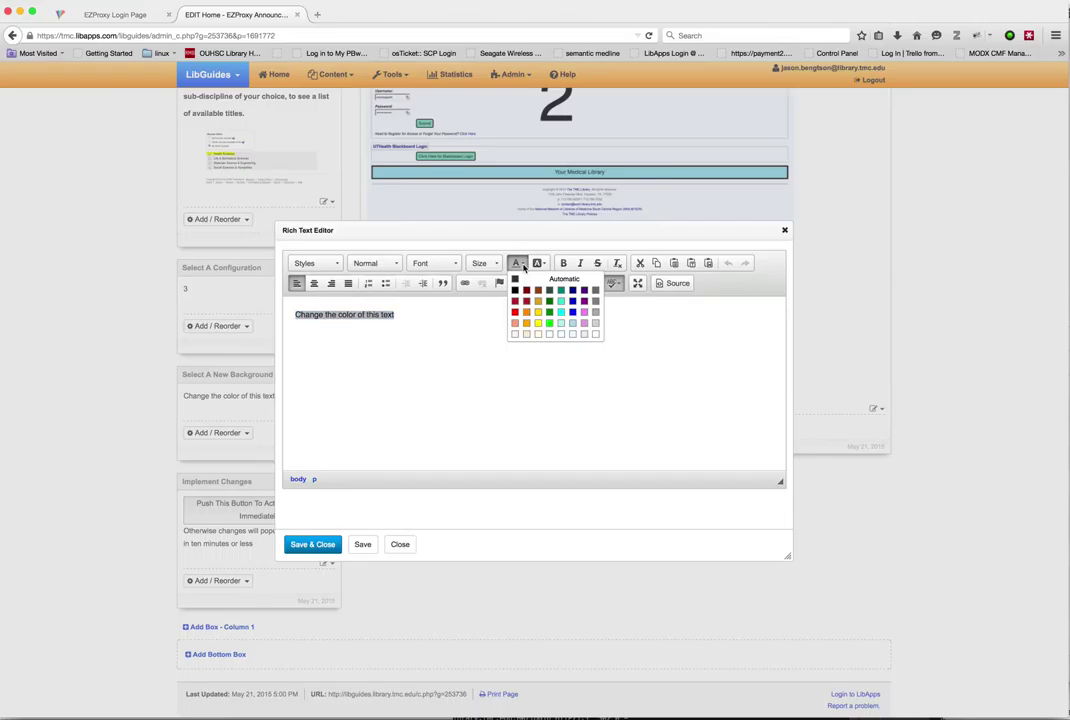
click(529, 335)
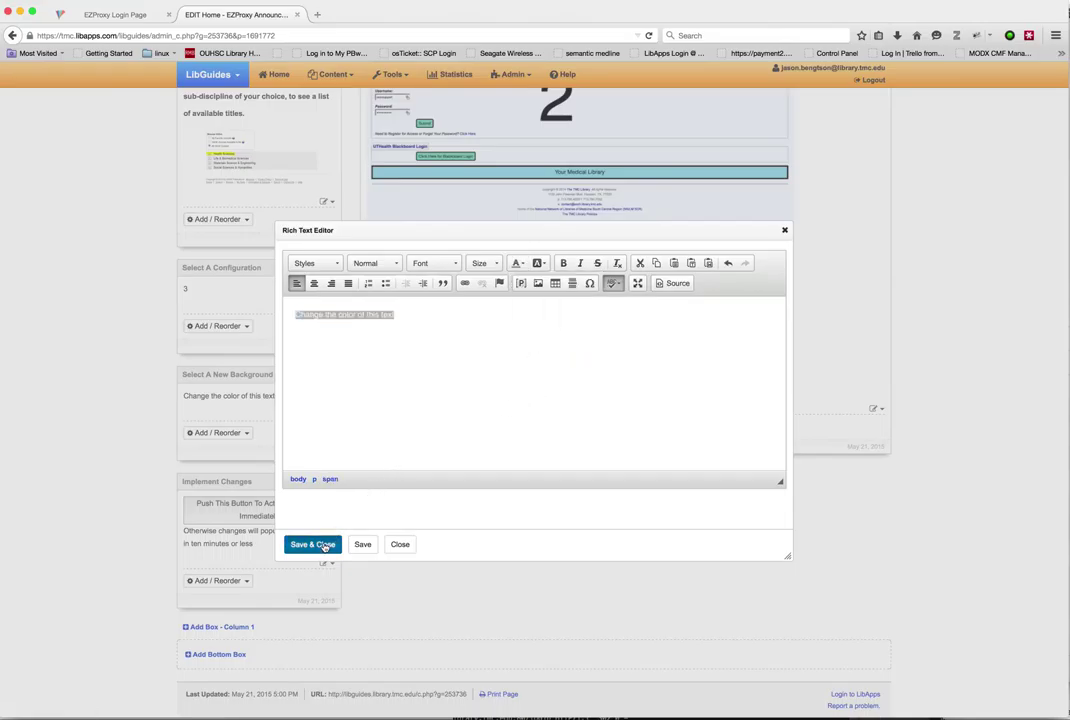
click(316, 544)
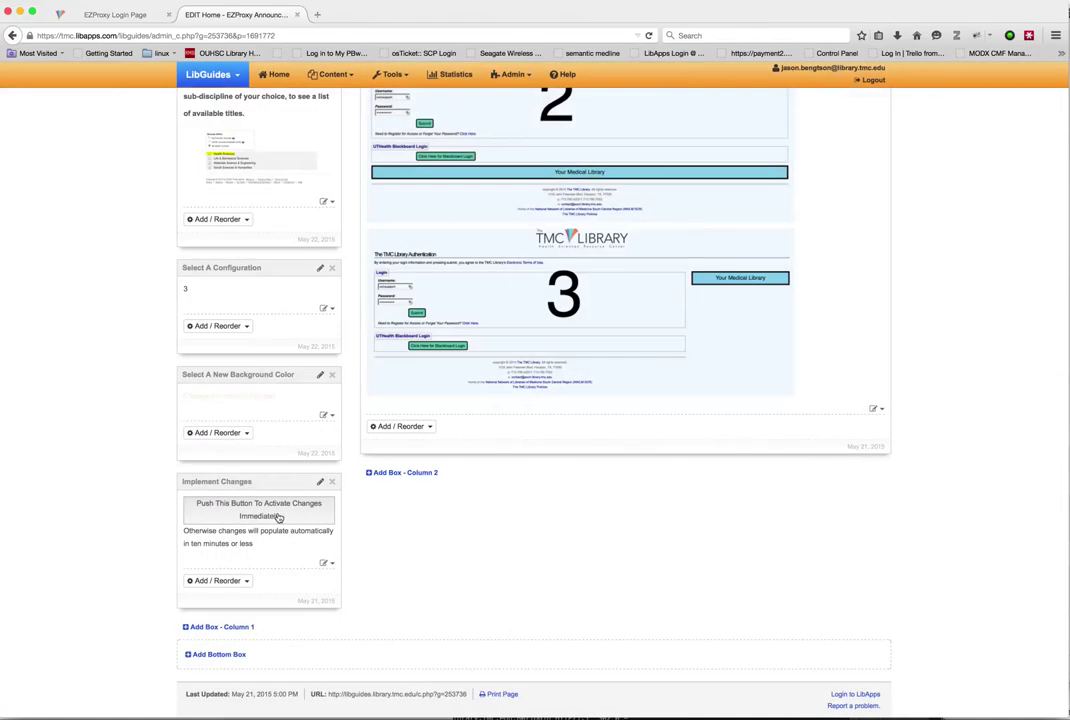
click(113, 15)
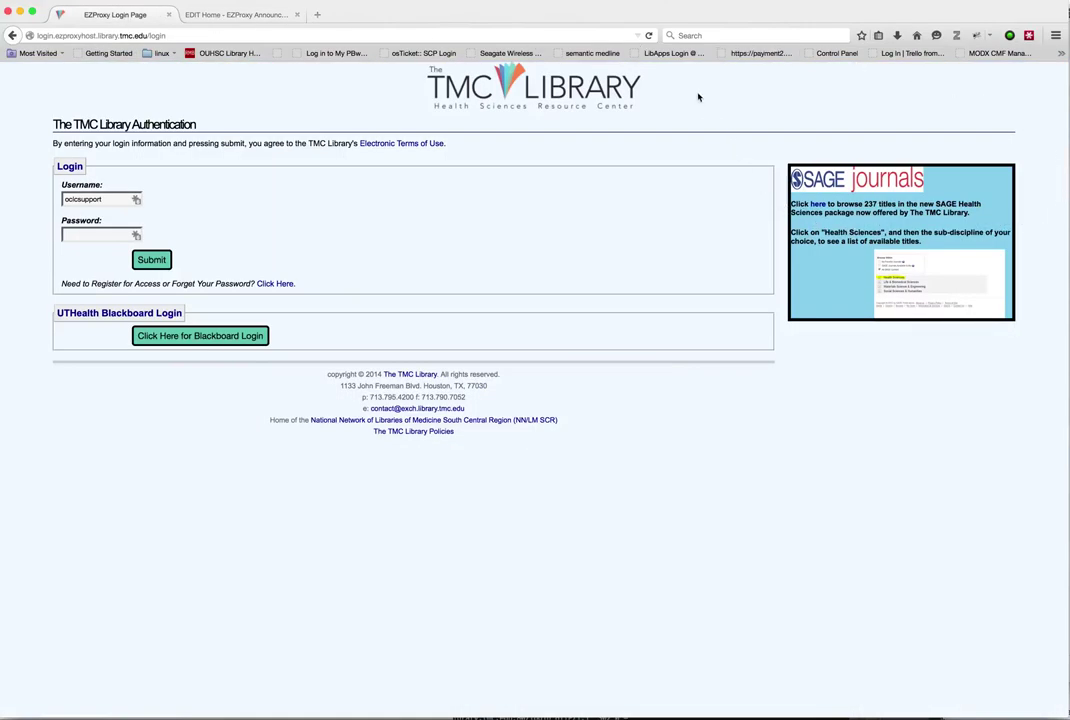
click(648, 35)
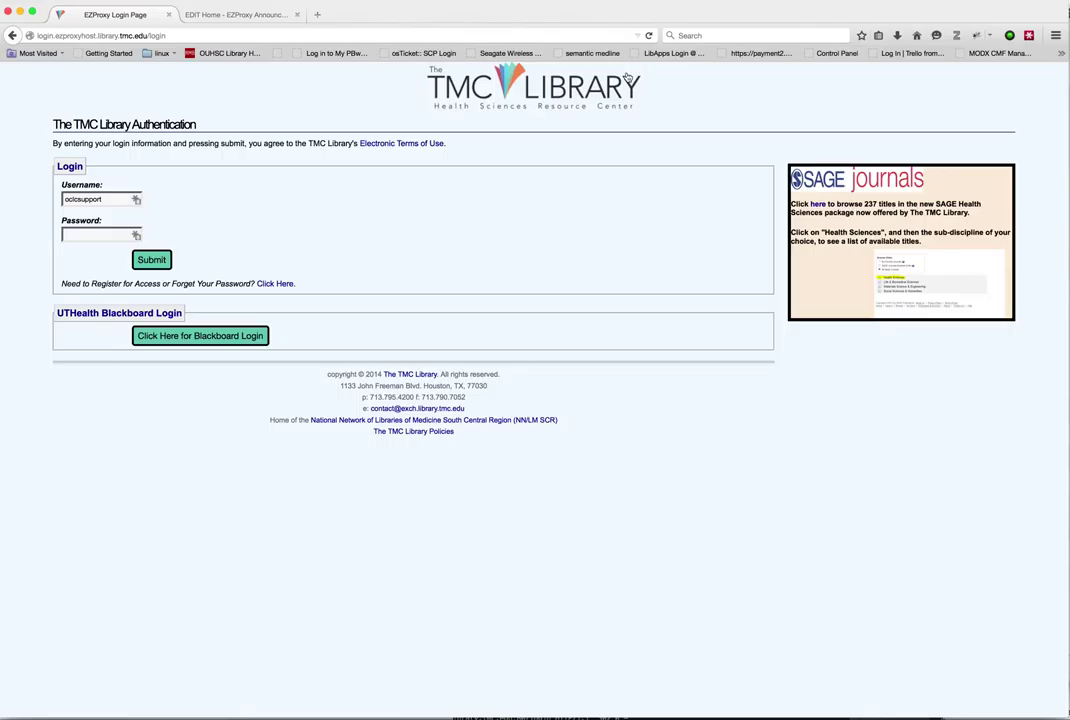
- Return to the LibGuides EZProxy Announcements edit page
click(224, 16)
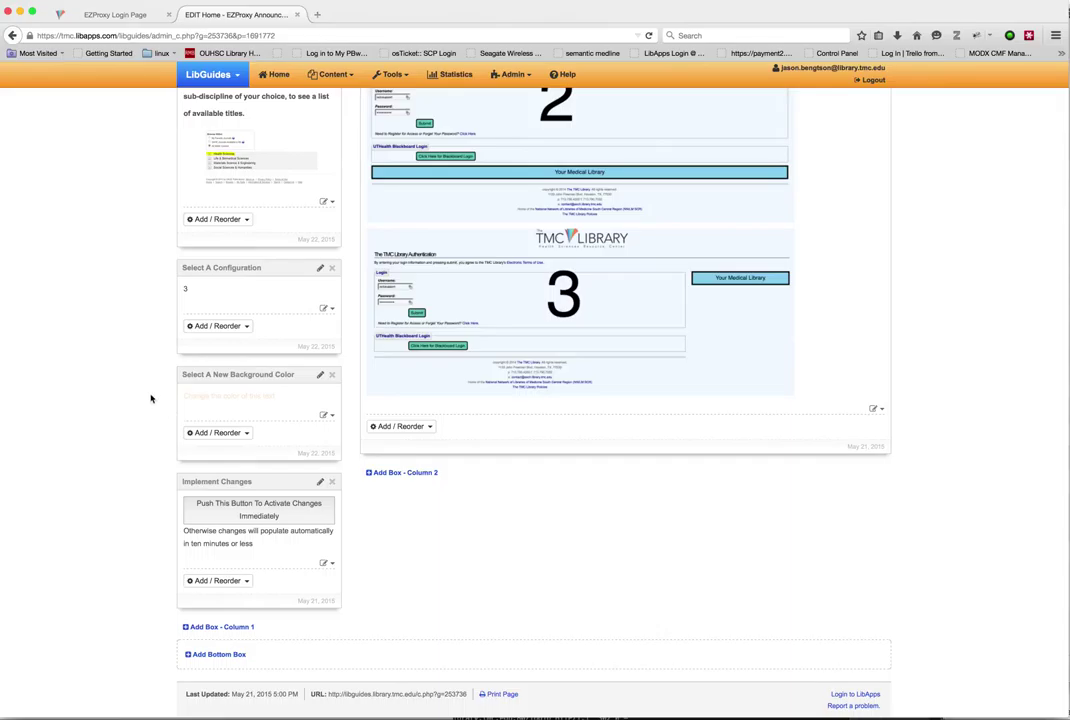
- Scroll to the top of the editor, then show the EZProxy login page with the peach SAGE box
scroll(146, 397, up, 4)
scroll(146, 397, up, 2)
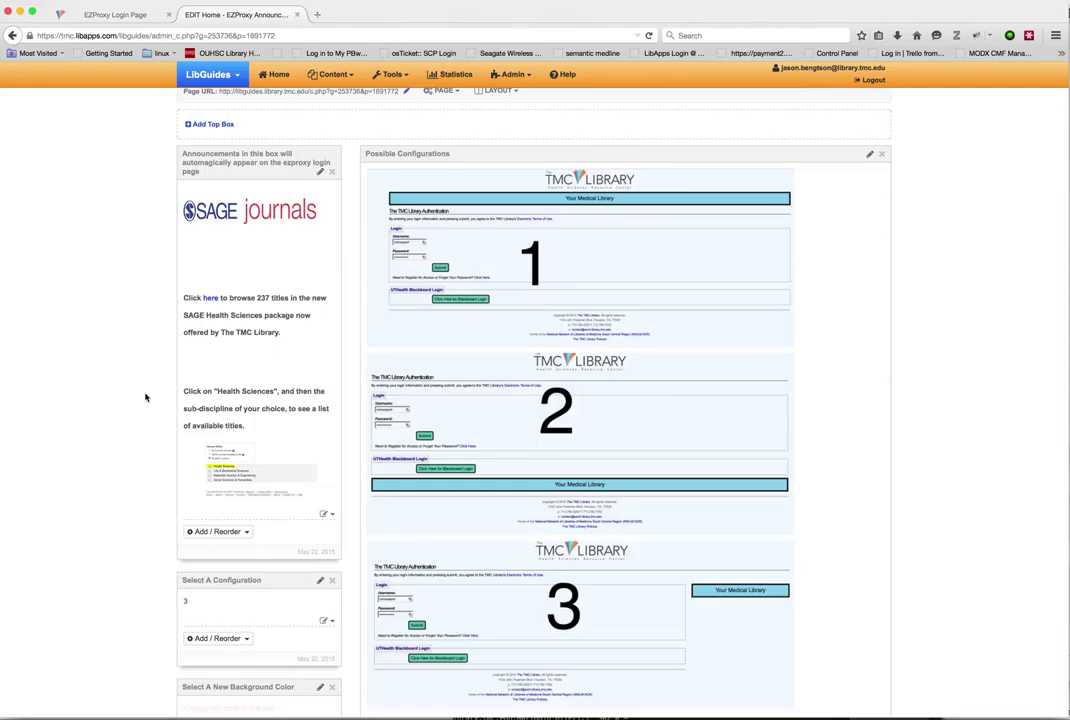
click(104, 15)
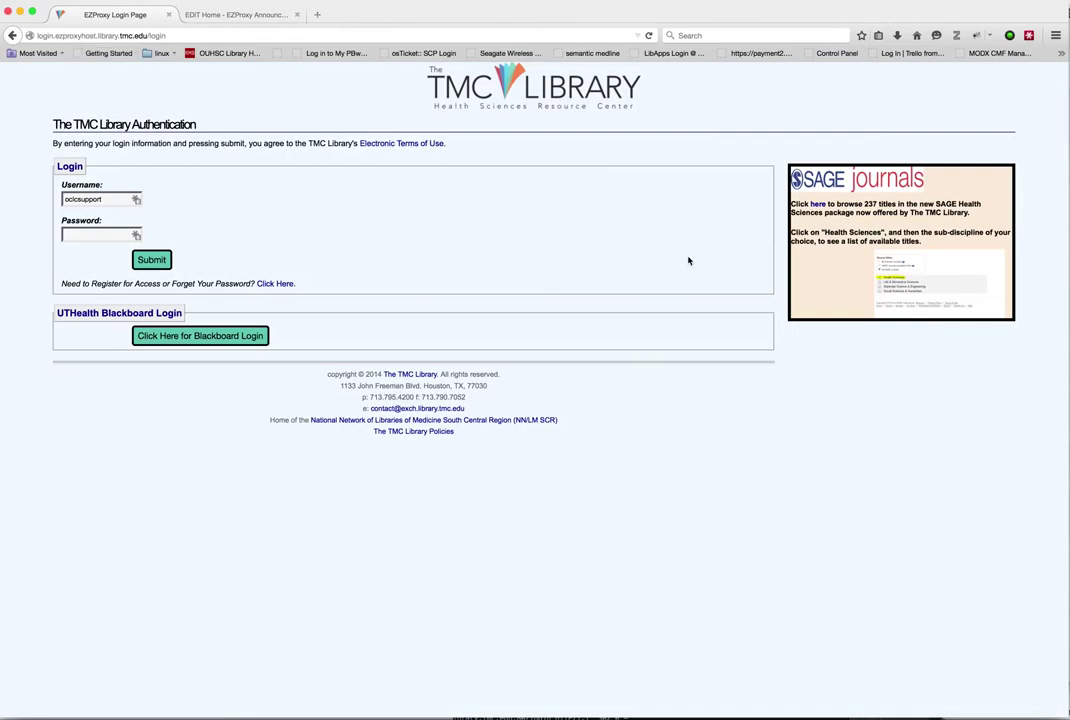